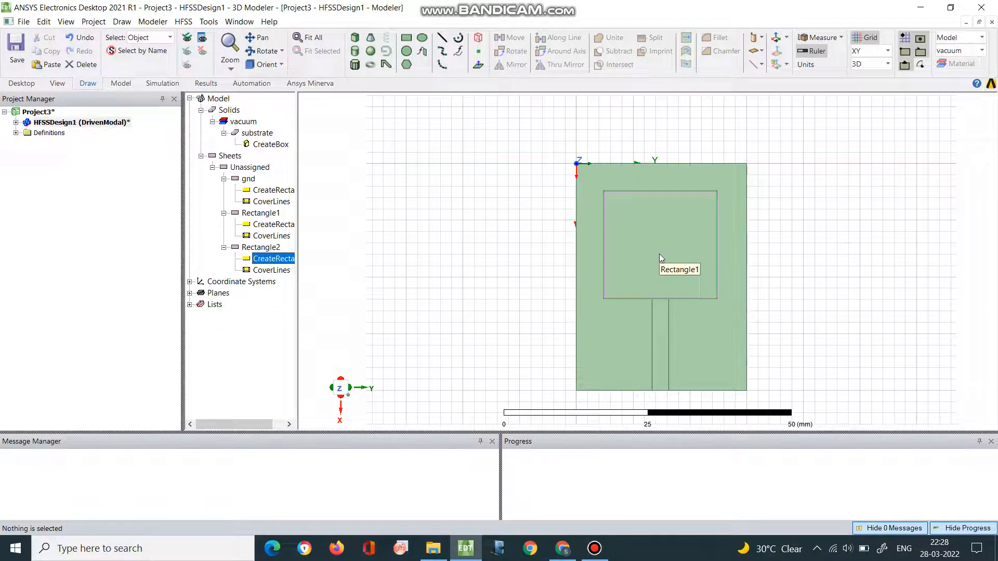
- Rename the Rectangle1 sheet, the large rectangle on the substrate, as patch
double_click(258, 215)
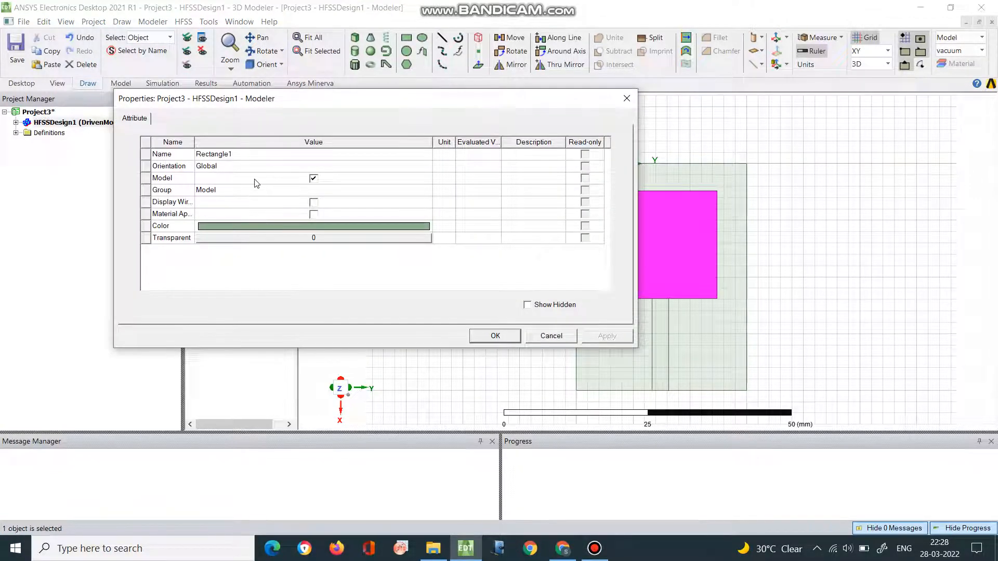
click(244, 155)
text(p)
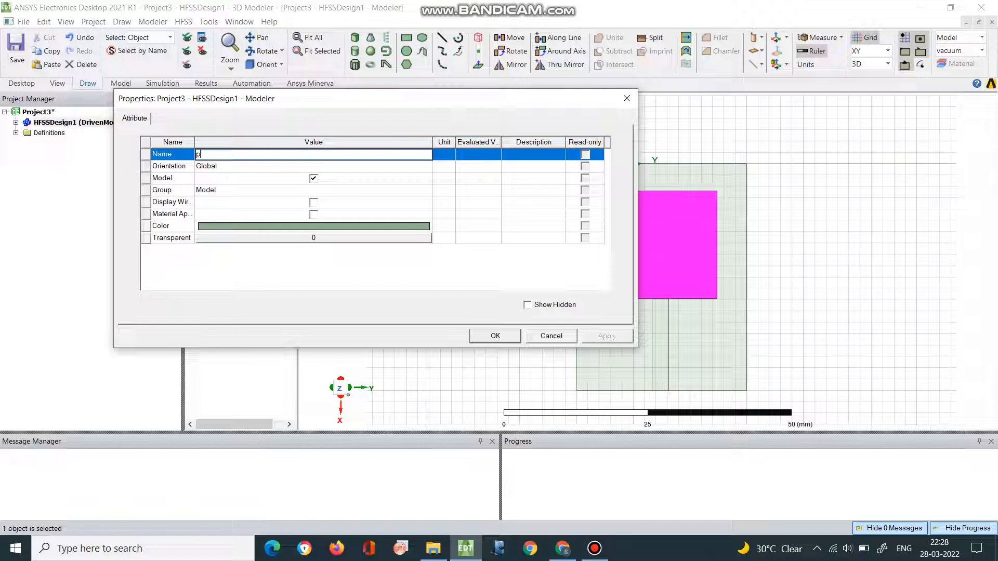
text(atch)
click(511, 341)
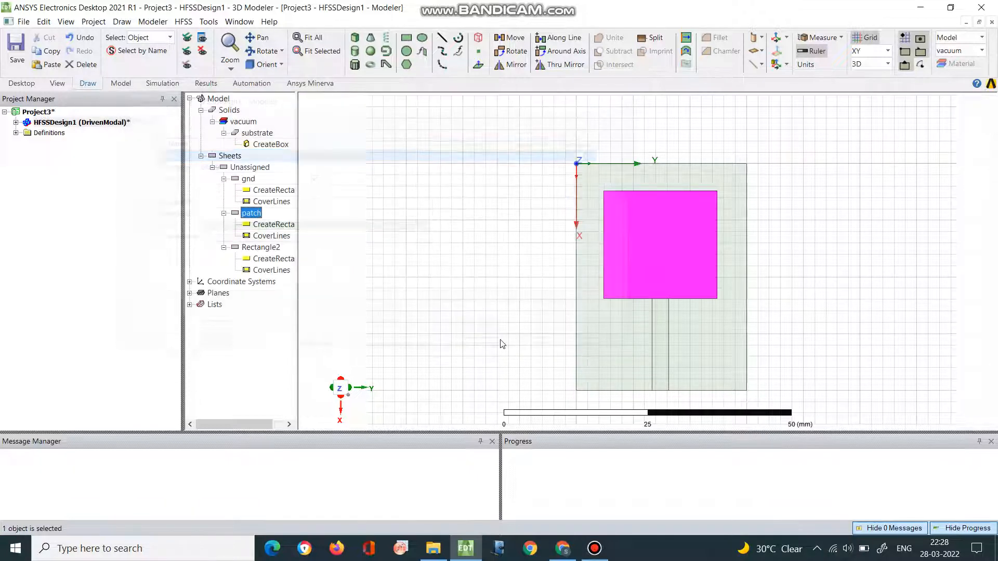
- Rename the Rectangle2 sheet, the narrow strip below the patch, as line
click(248, 249)
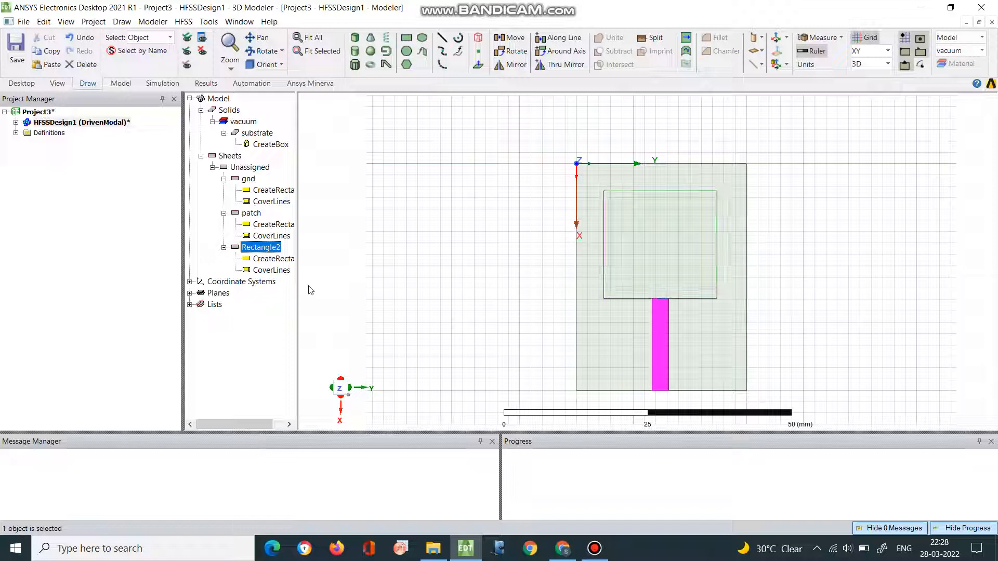
double_click(262, 249)
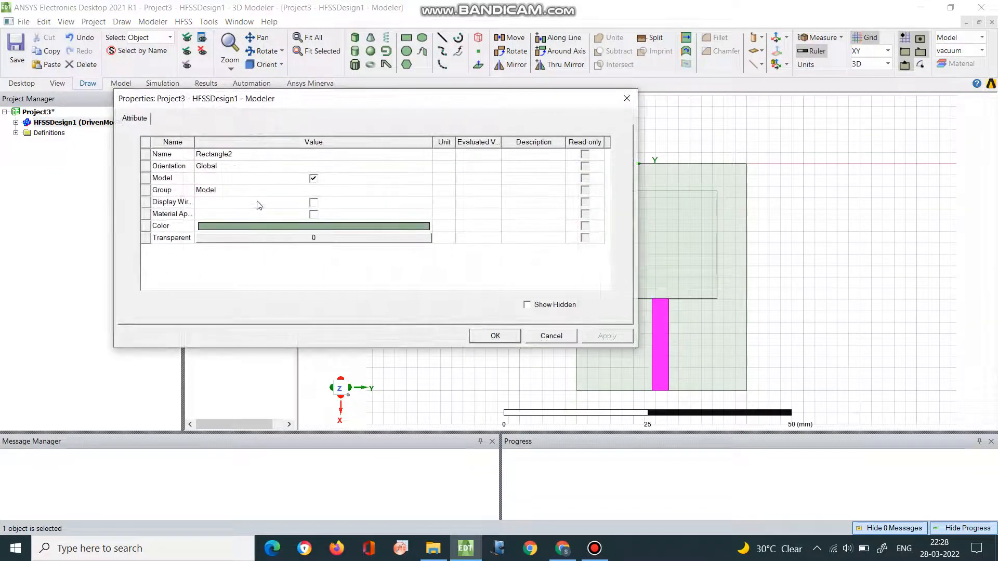
click(234, 158)
text(line)
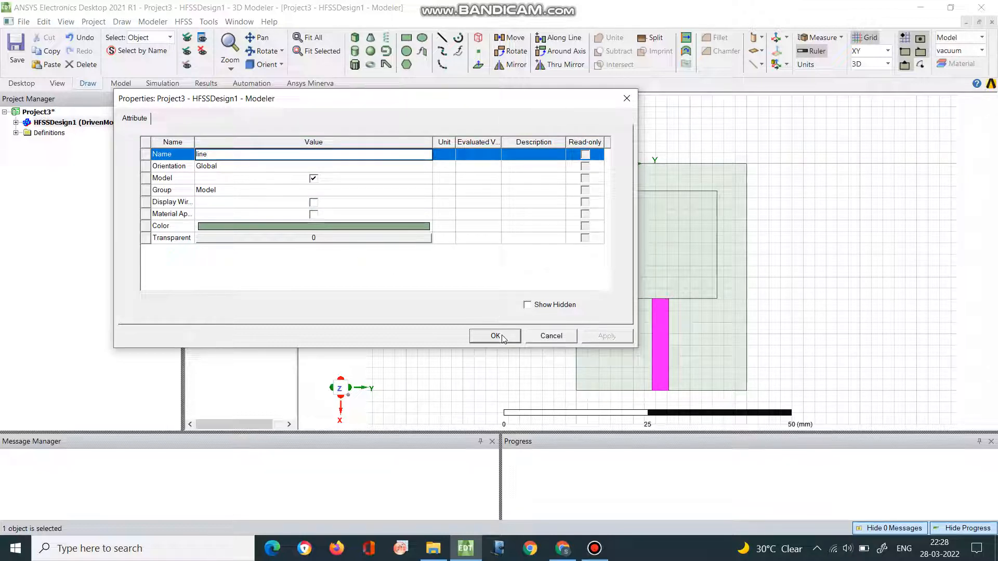
click(501, 337)
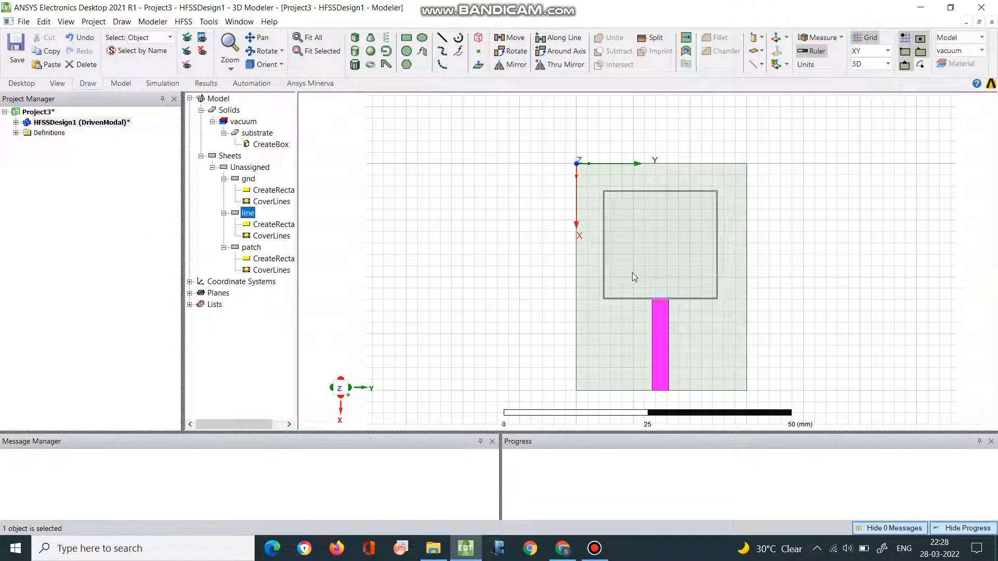
- Unite the line and patch sheets into one object, with line as the first selected part
click(647, 244)
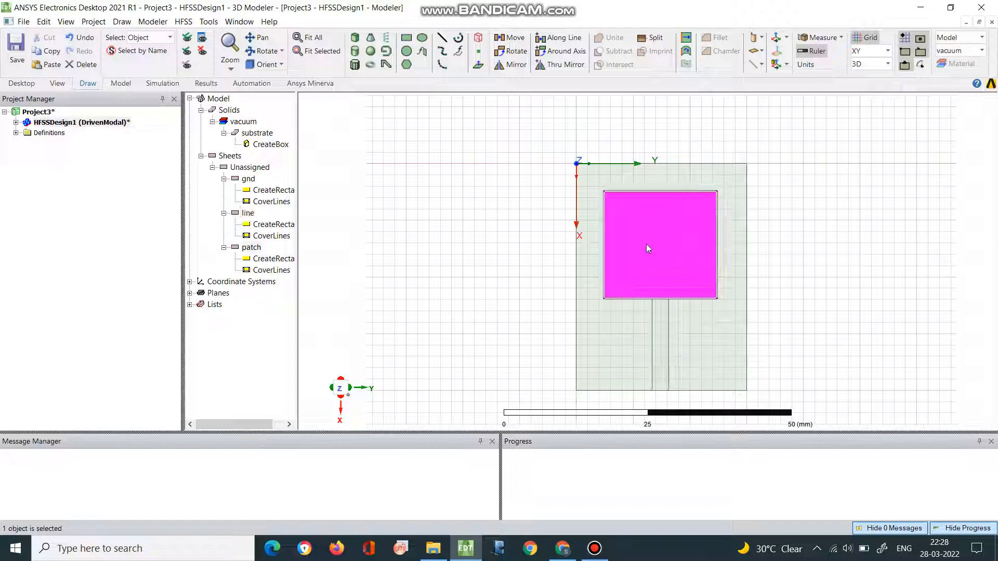
click(660, 325)
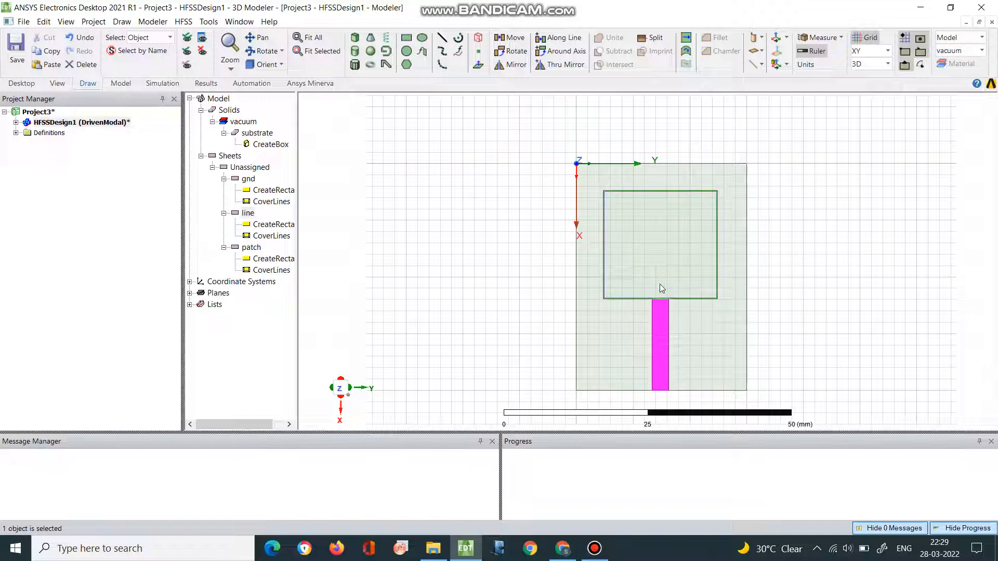
click(255, 215)
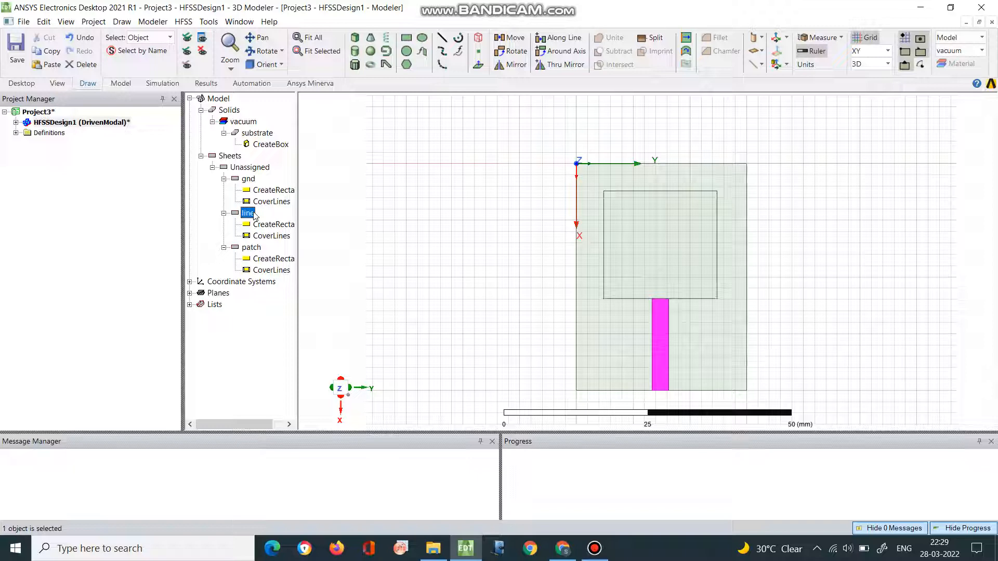
ctrl+click(679, 254)
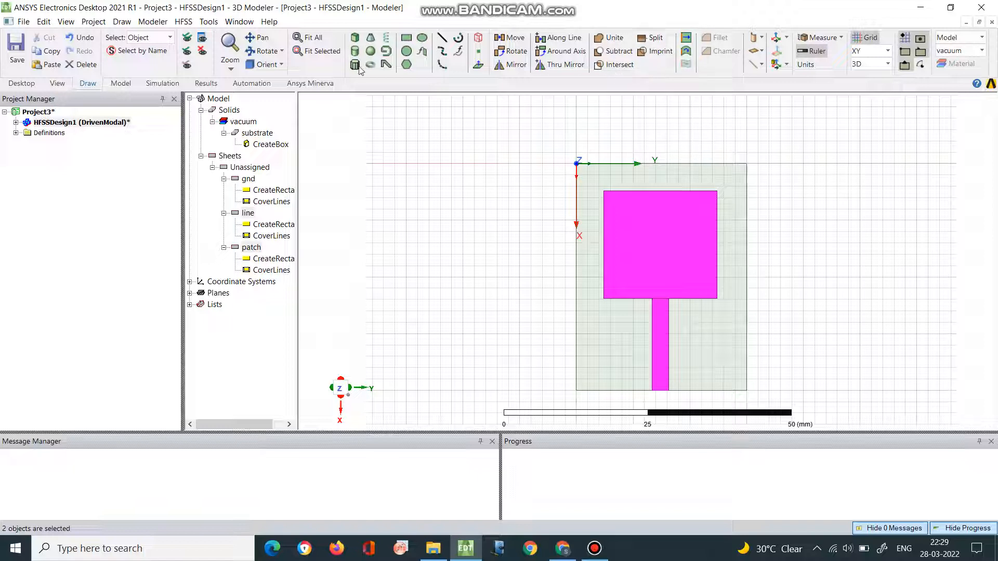
click(150, 23)
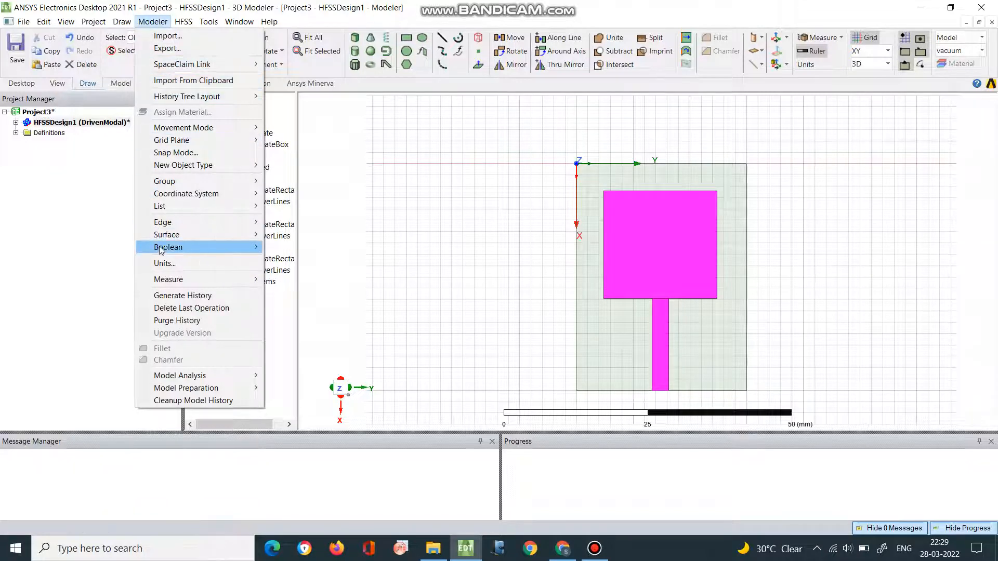
mouse_move(161, 250)
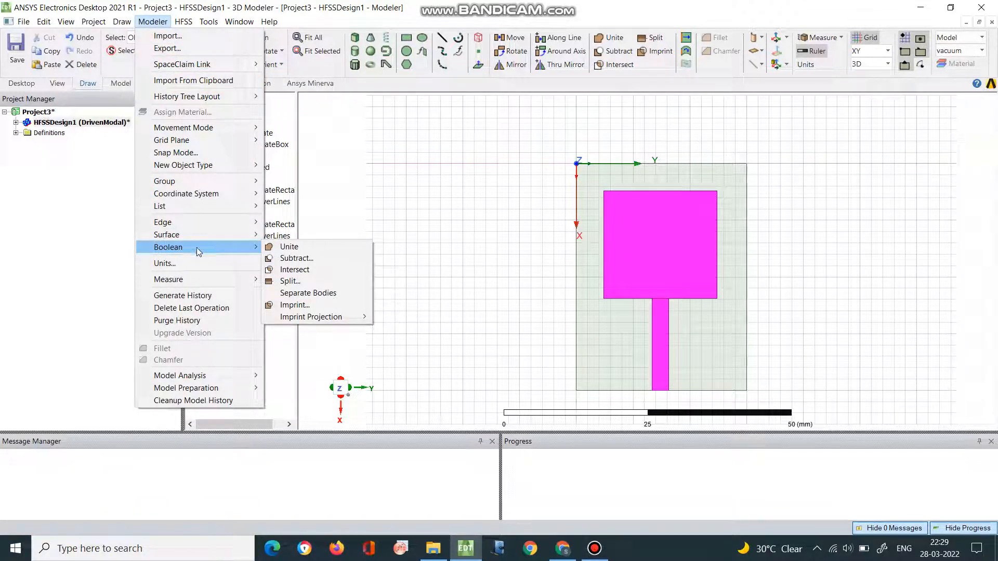
click(282, 250)
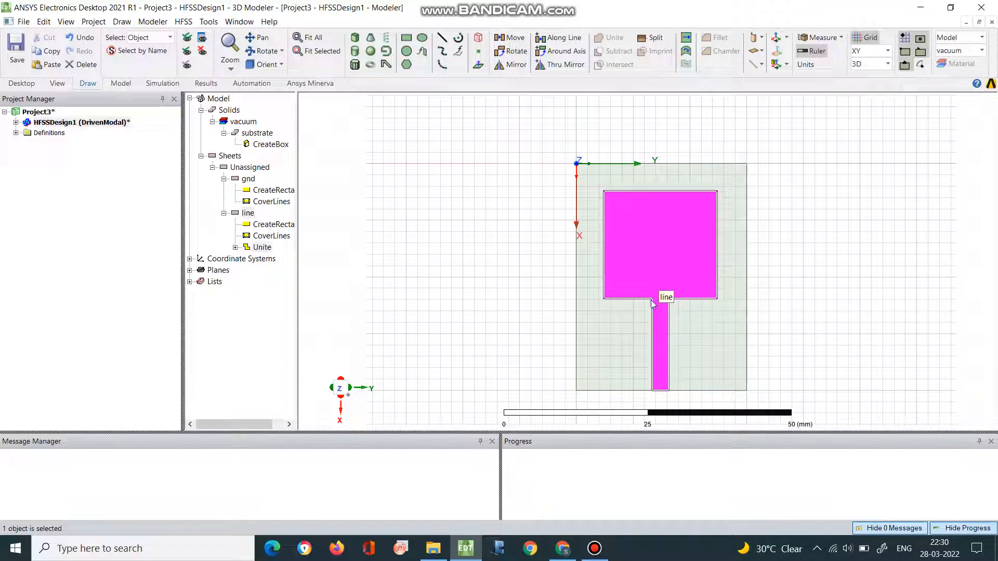
click(798, 298)
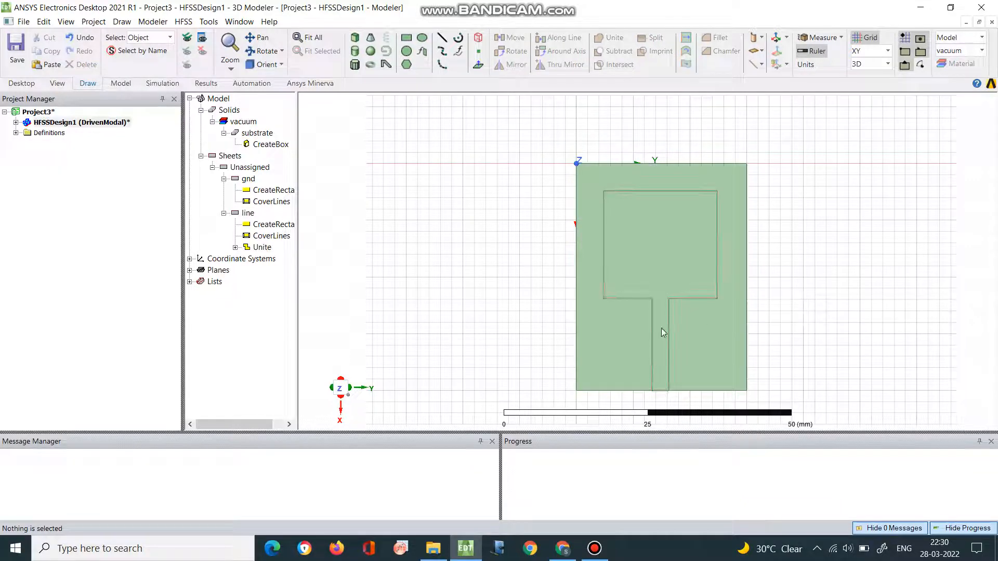
click(660, 259)
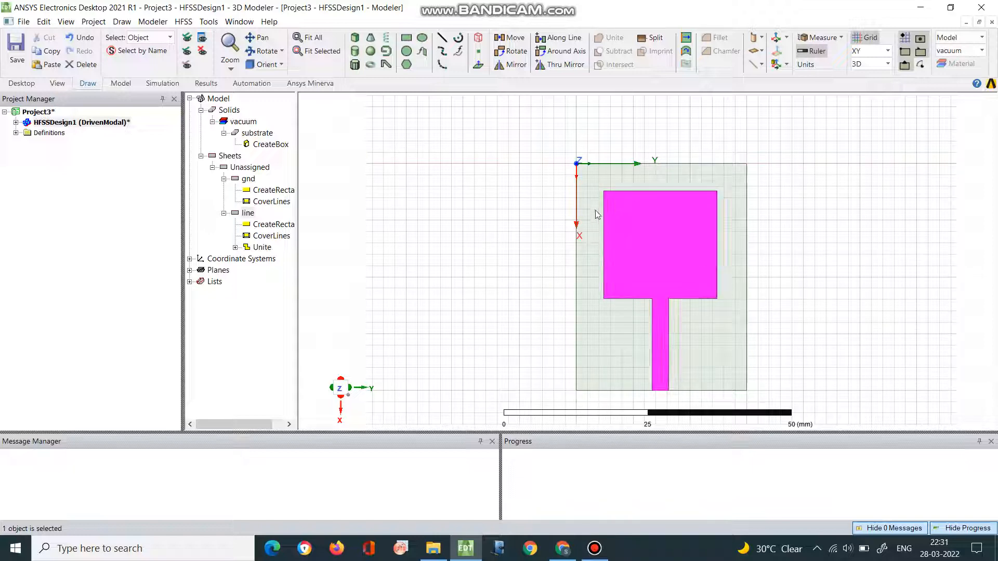
click(243, 124)
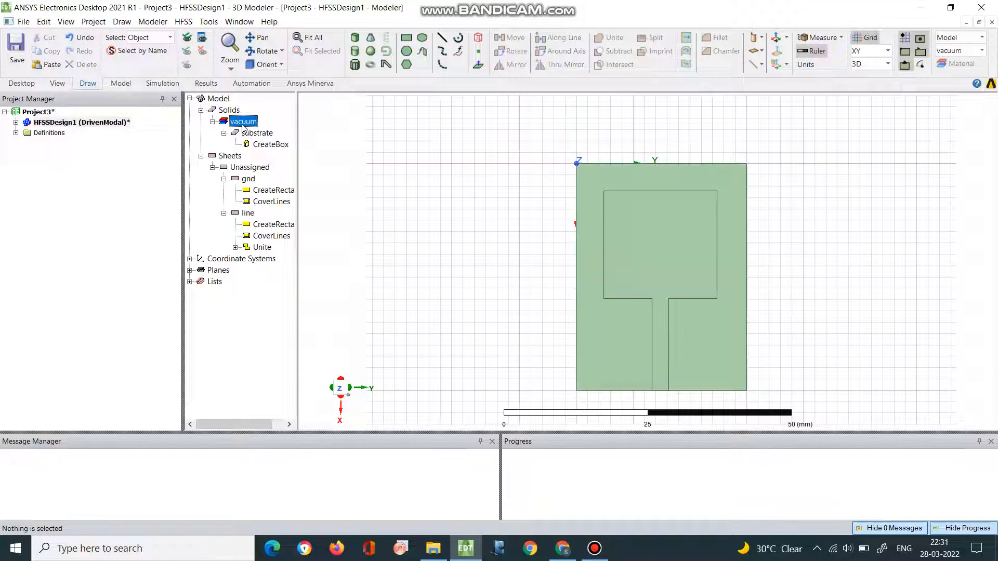
right_click(243, 126)
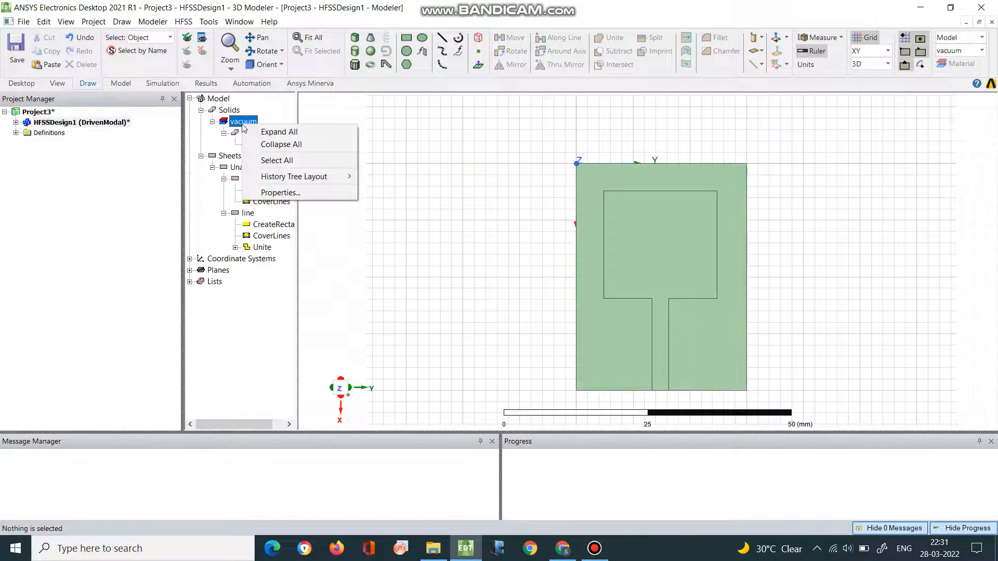
click(238, 124)
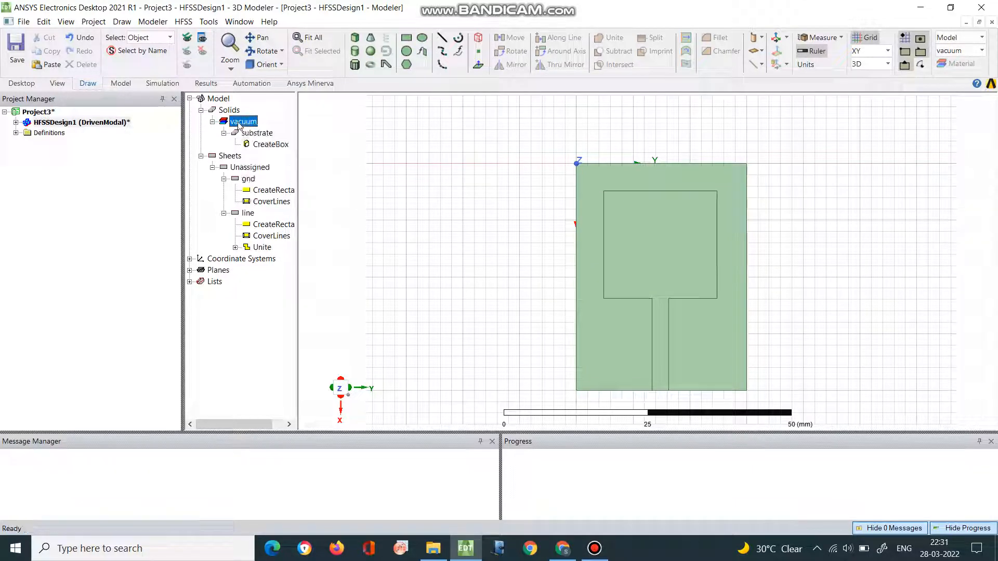
double_click(238, 123)
double_click(238, 125)
double_click(237, 125)
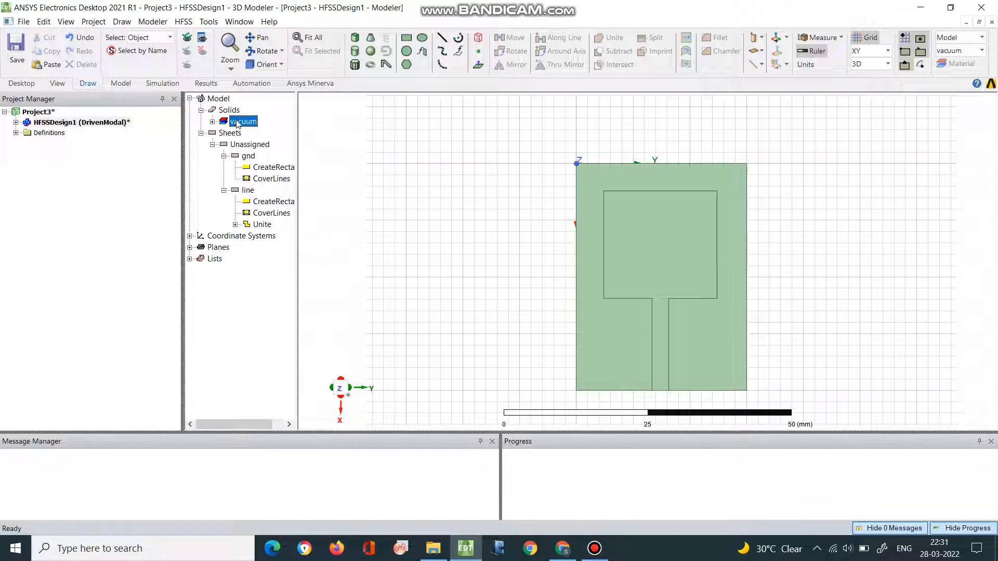
right_click(237, 124)
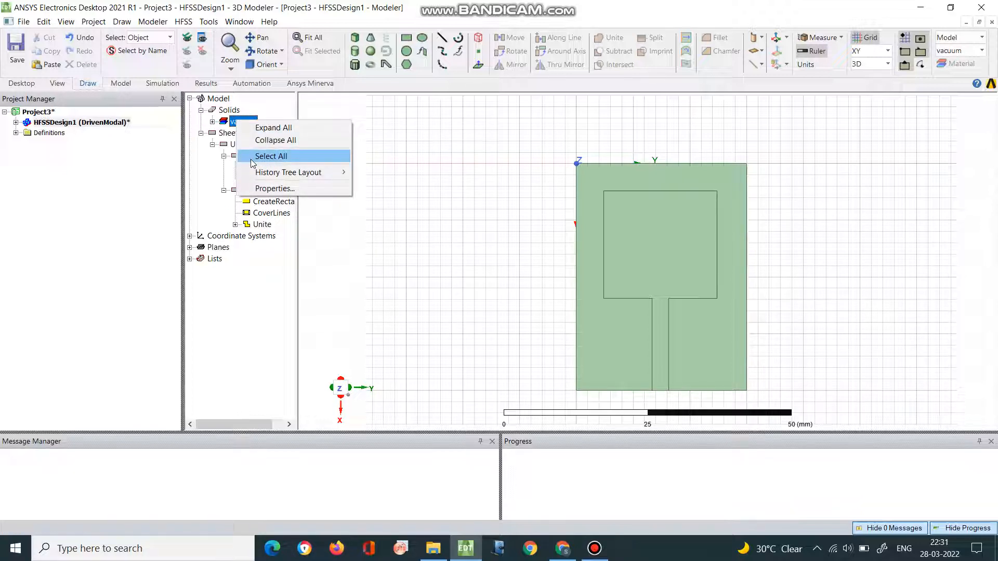
click(385, 247)
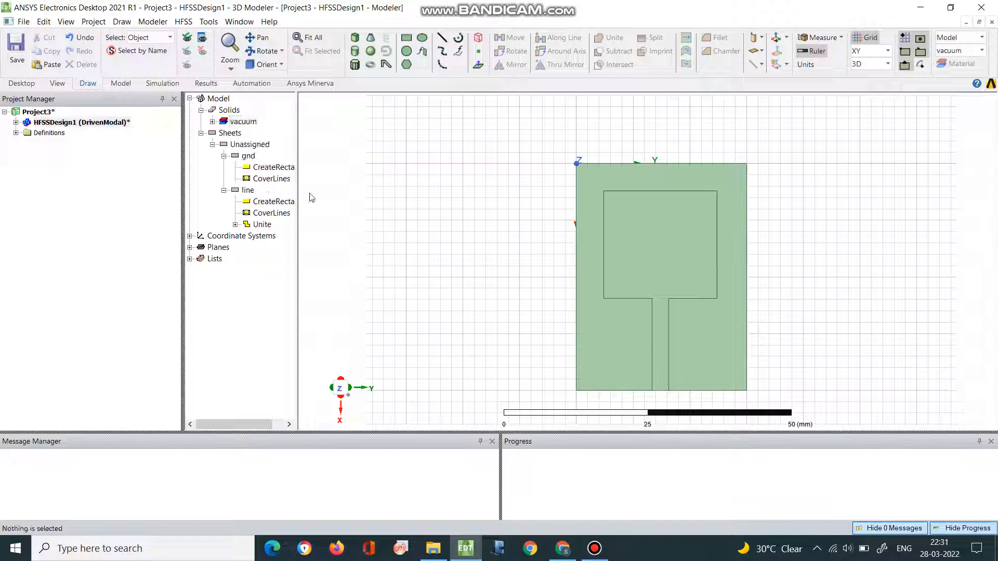
click(213, 122)
- Assign the FR4_epoxy material from the system library to the substrate box
click(256, 133)
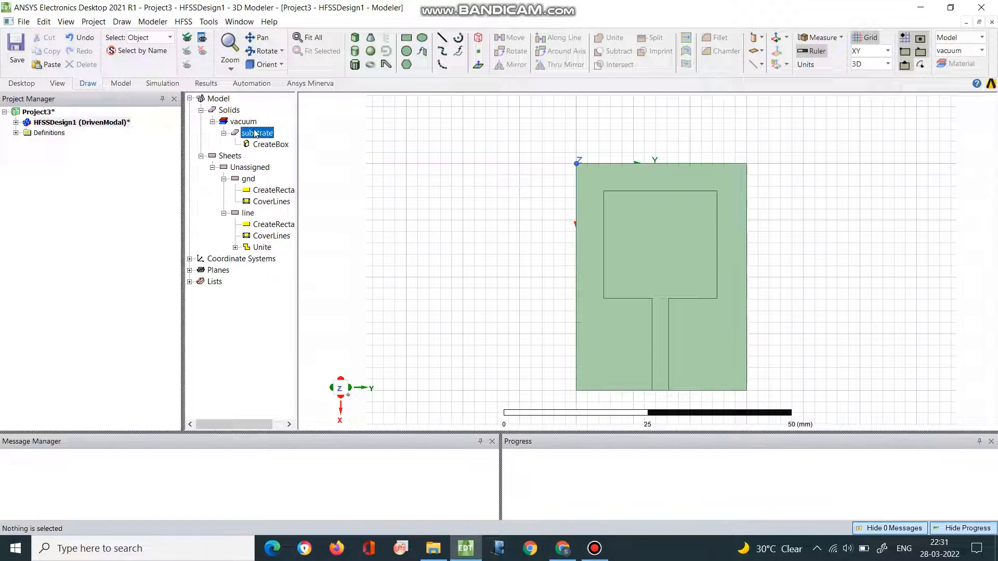
right_click(256, 133)
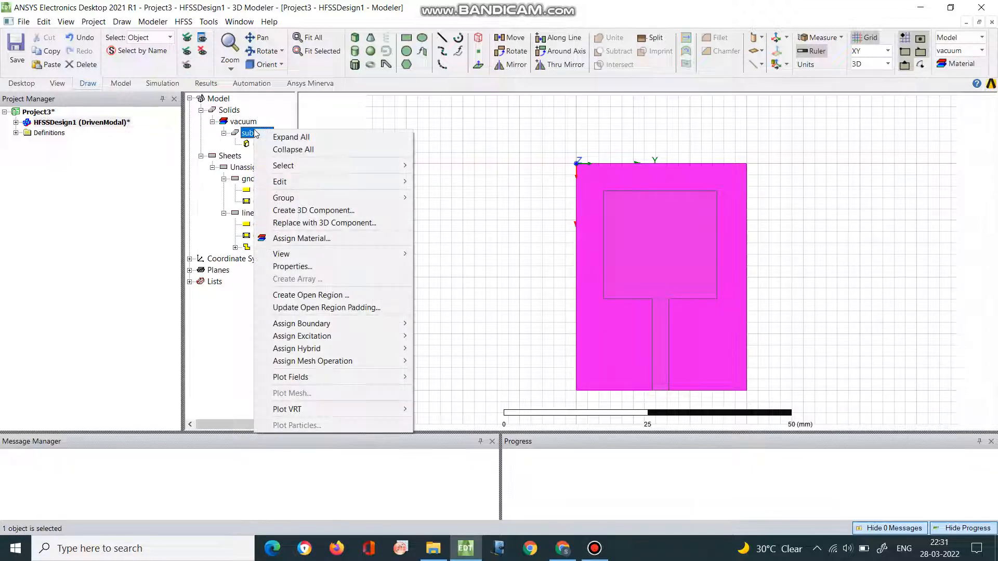
click(301, 238)
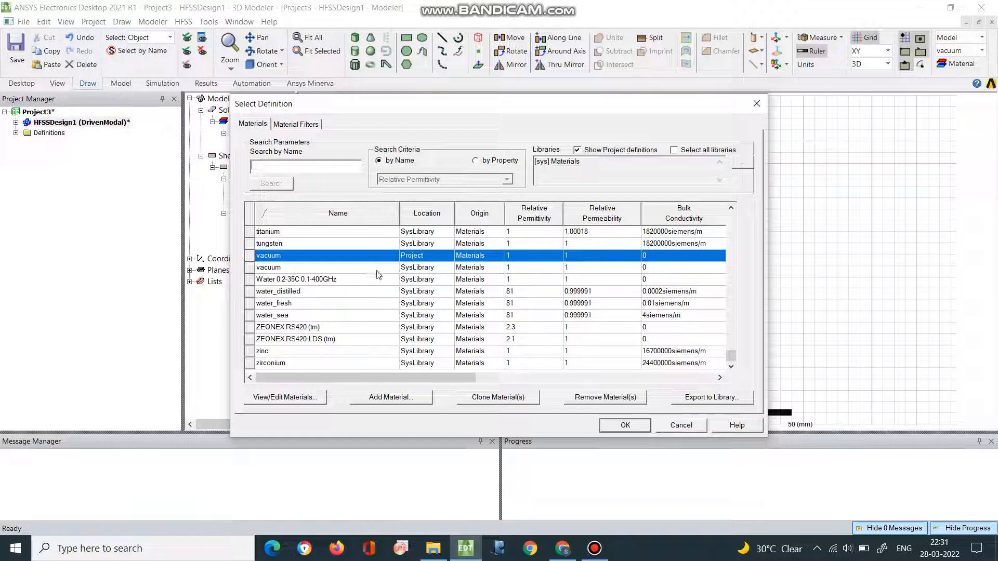
drag(733, 362, 726, 222)
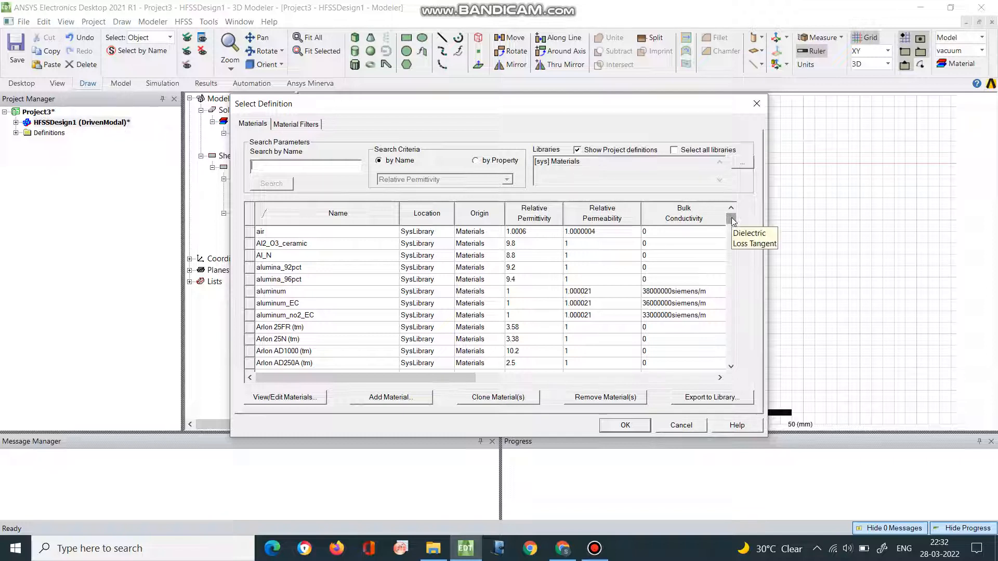
drag(733, 220, 723, 338)
click(260, 165)
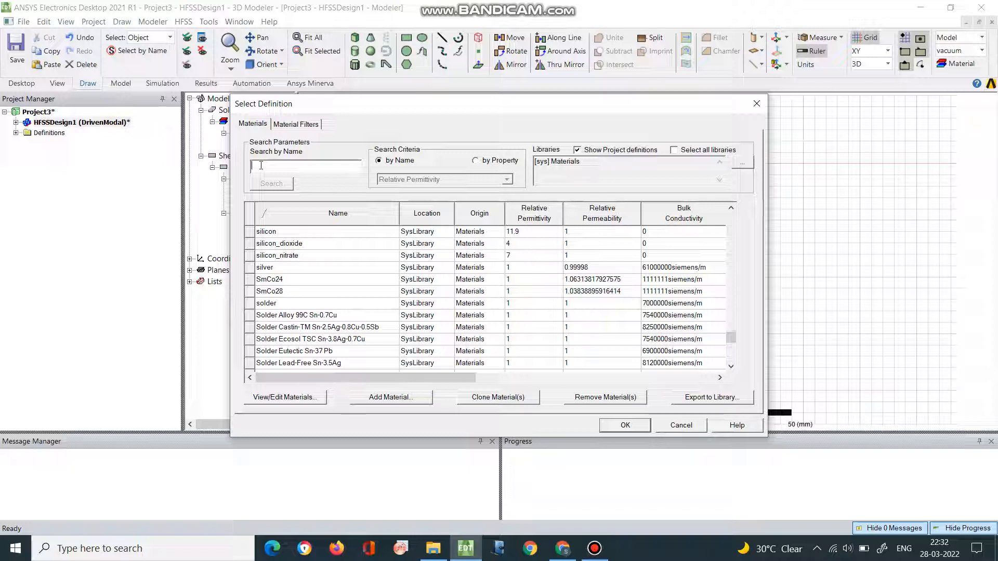
text(FR4_epoxy)
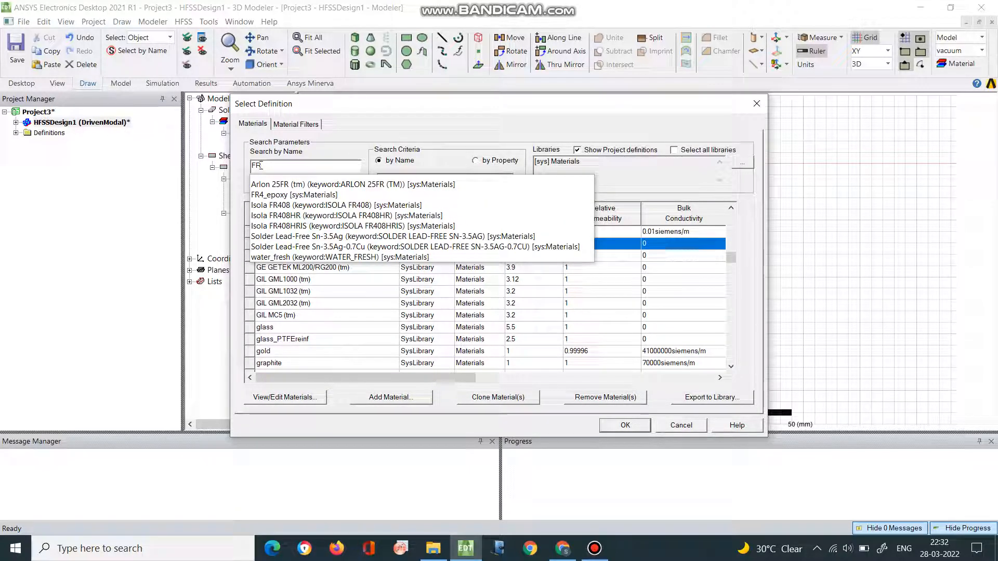
click(284, 195)
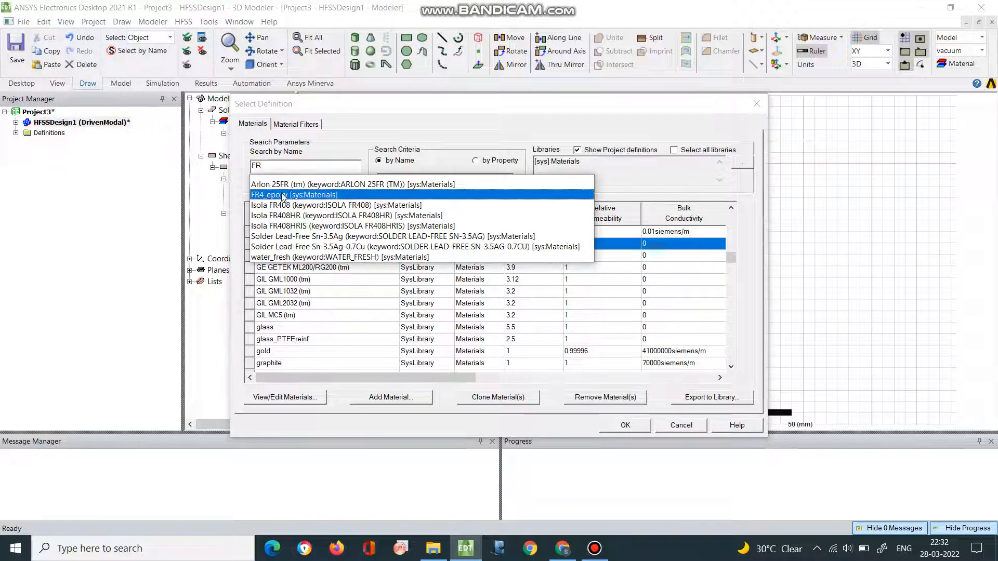
click(294, 169)
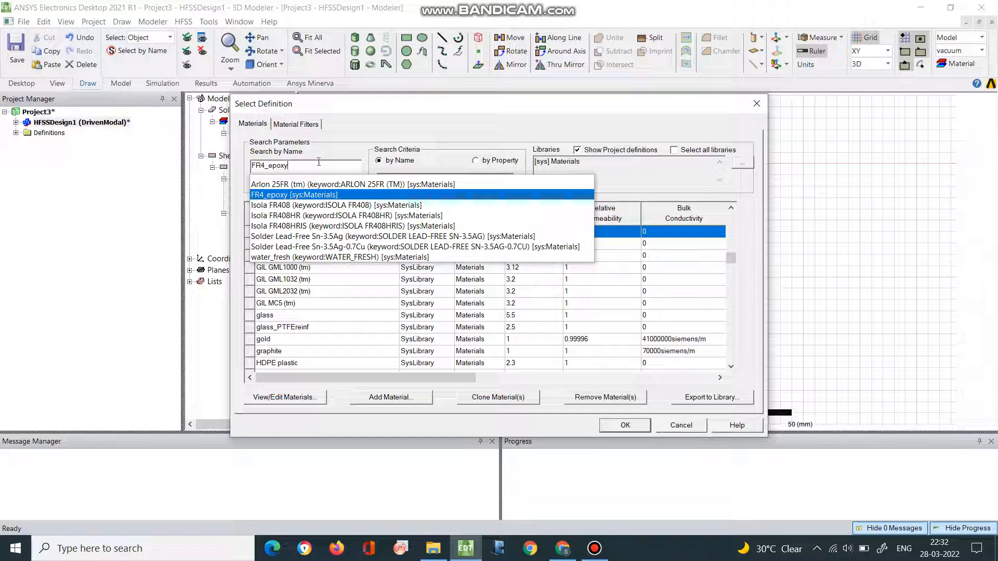
key(Return)
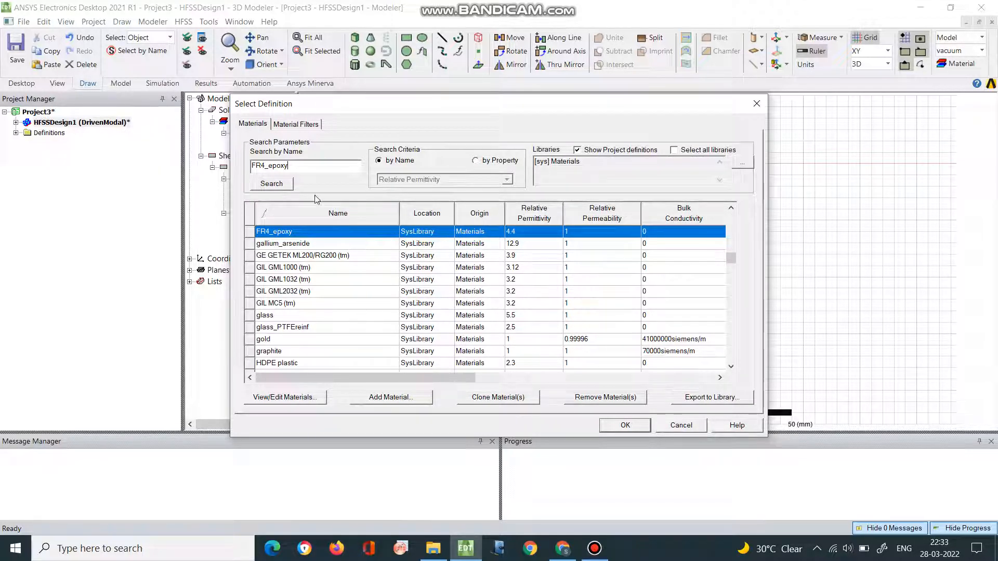
click(607, 427)
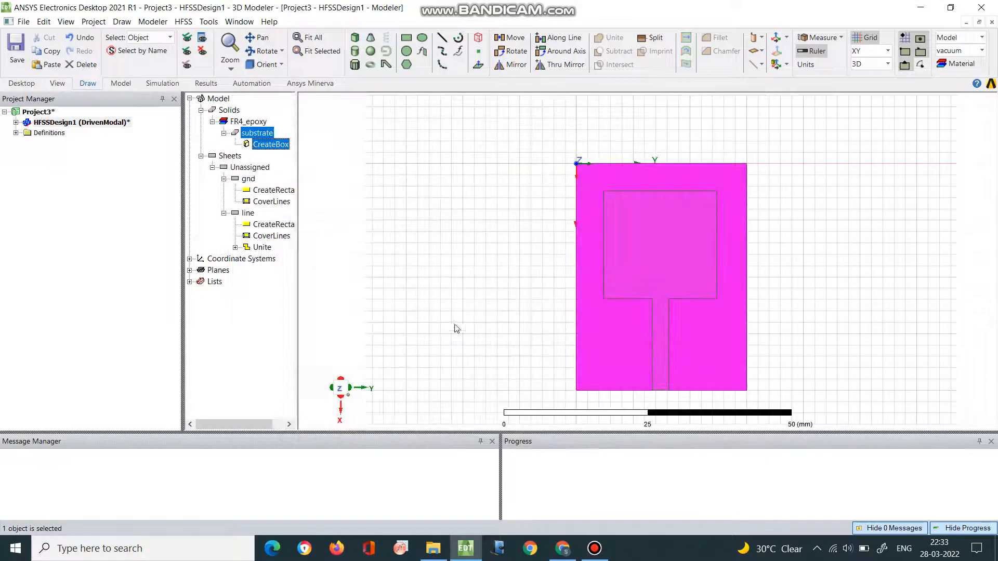
- Assign a finite conductivity boundary with a conductivity of 58000000 Siemens/m to the gnd sheet
click(249, 180)
click(248, 214)
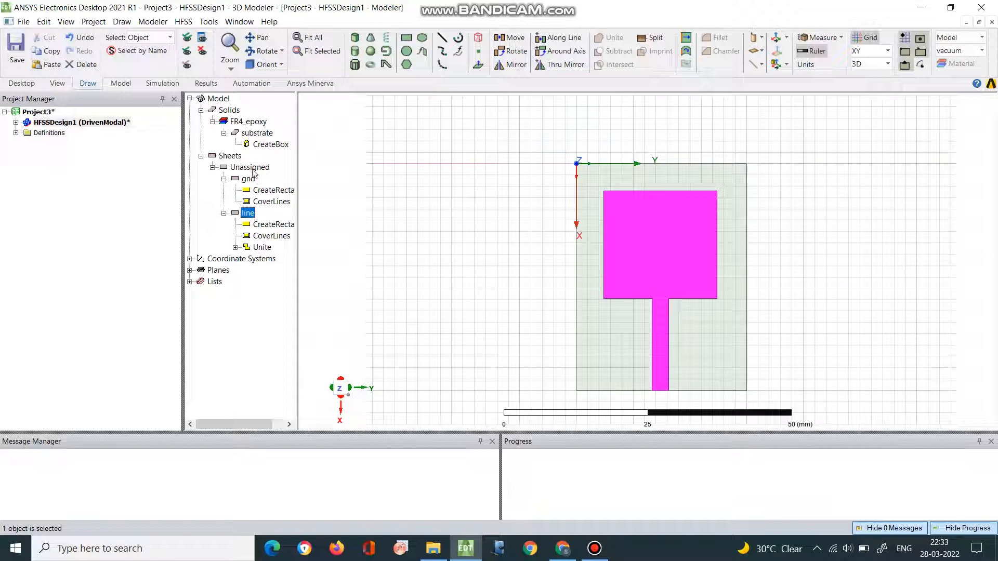
click(249, 180)
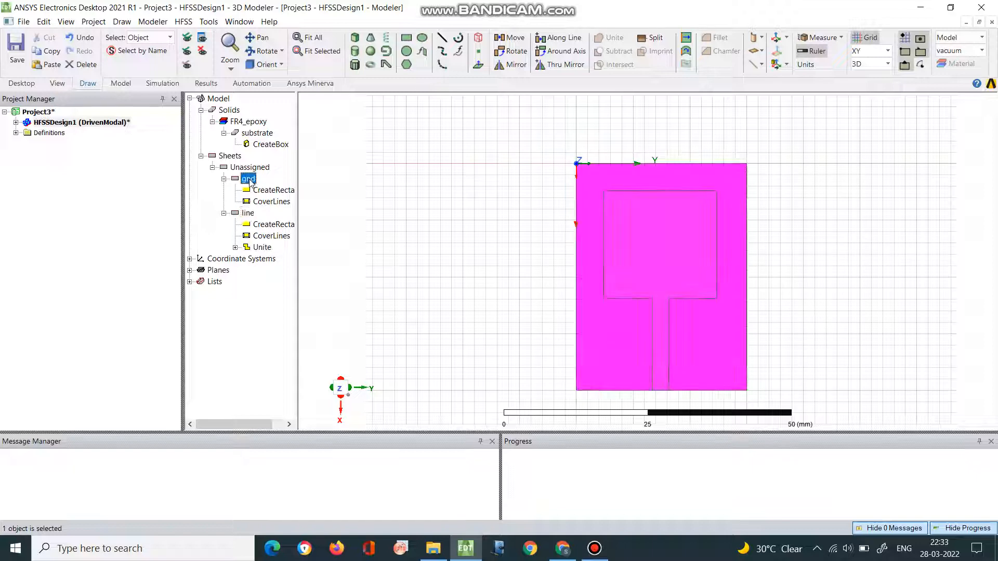
right_click(252, 181)
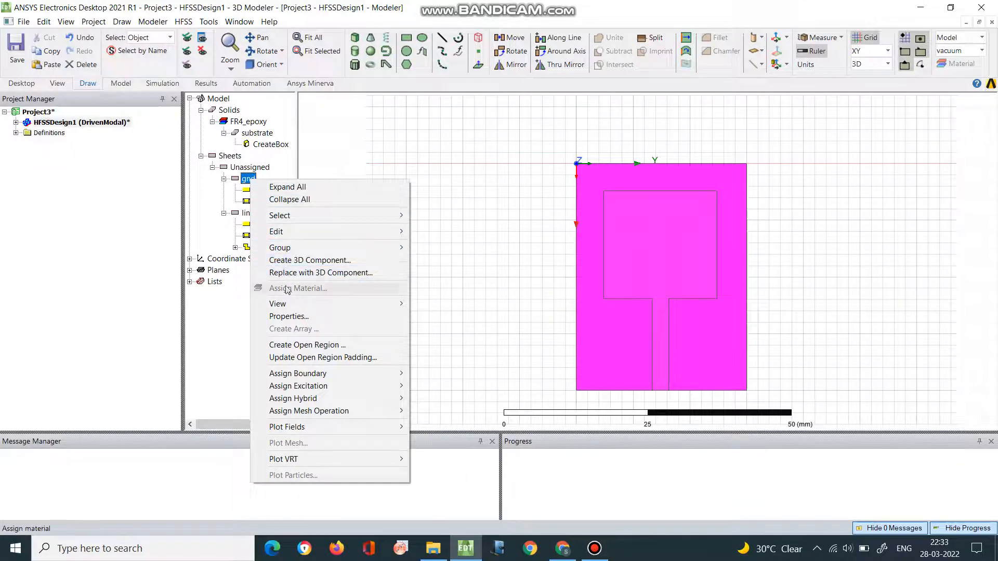
mouse_move(300, 374)
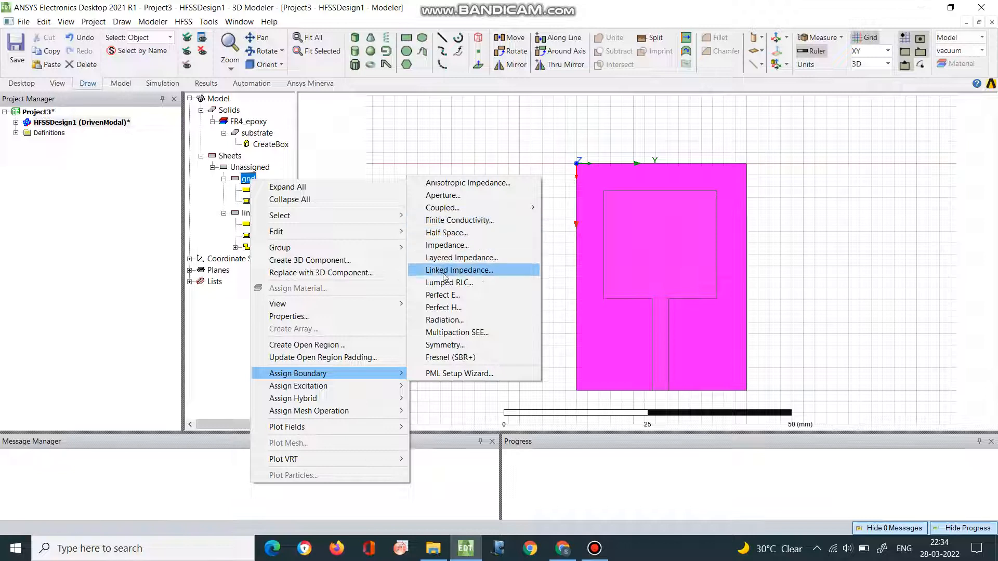
click(448, 220)
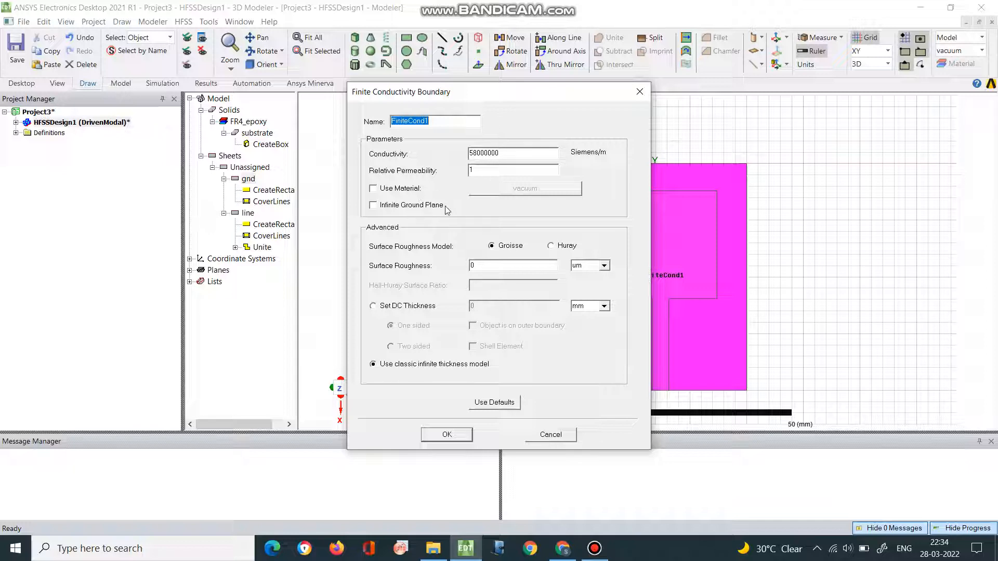
click(448, 435)
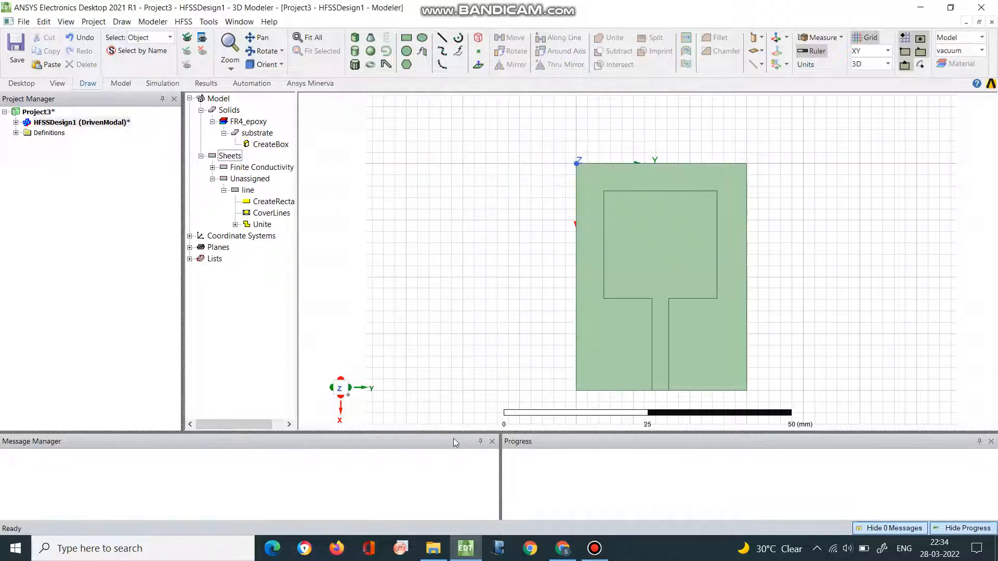
click(212, 167)
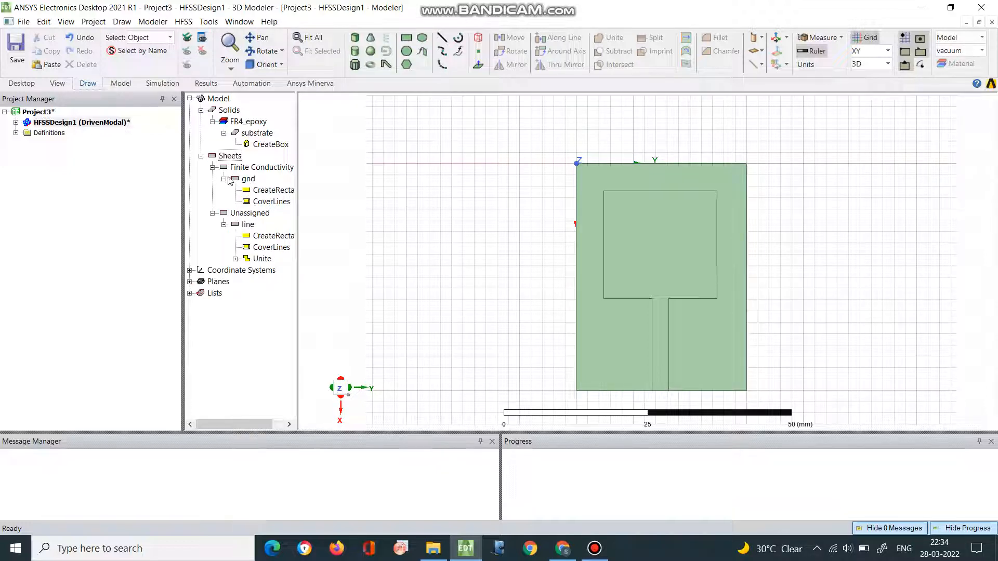
click(212, 167)
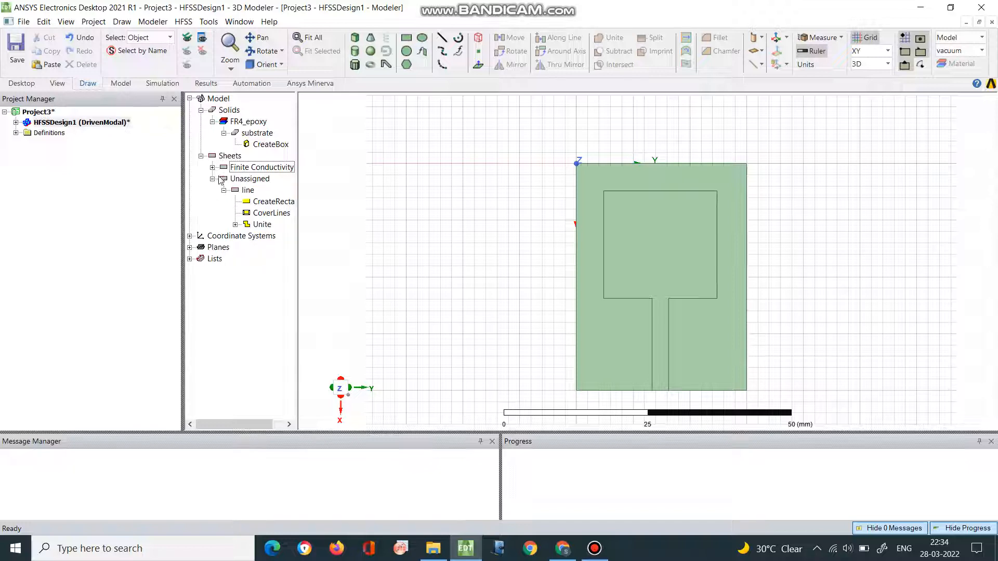
- Assign a finite conductivity boundary with a conductivity of 58000000 Siemens/m to the line sheet, and check the design's list of boundaries
click(246, 192)
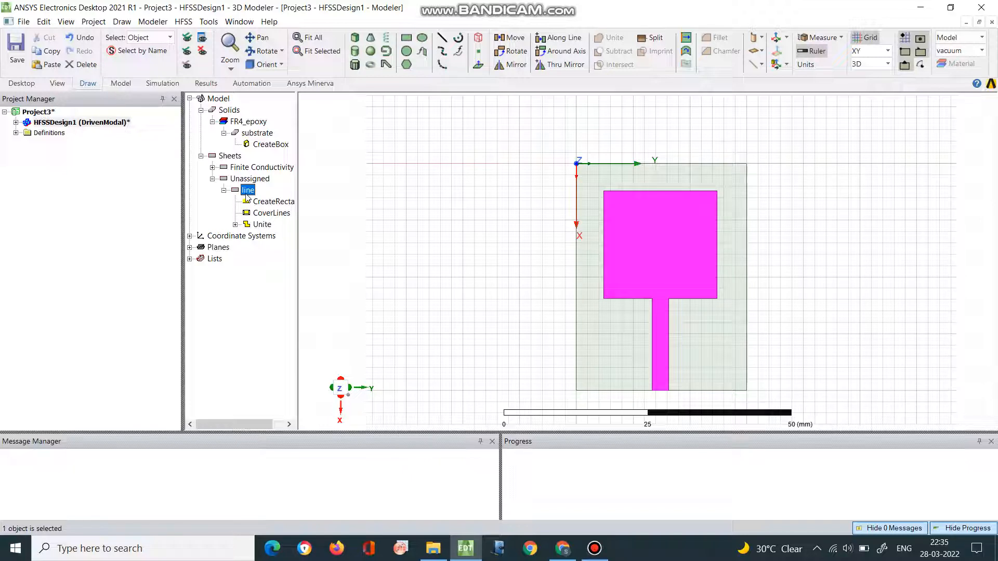
right_click(252, 193)
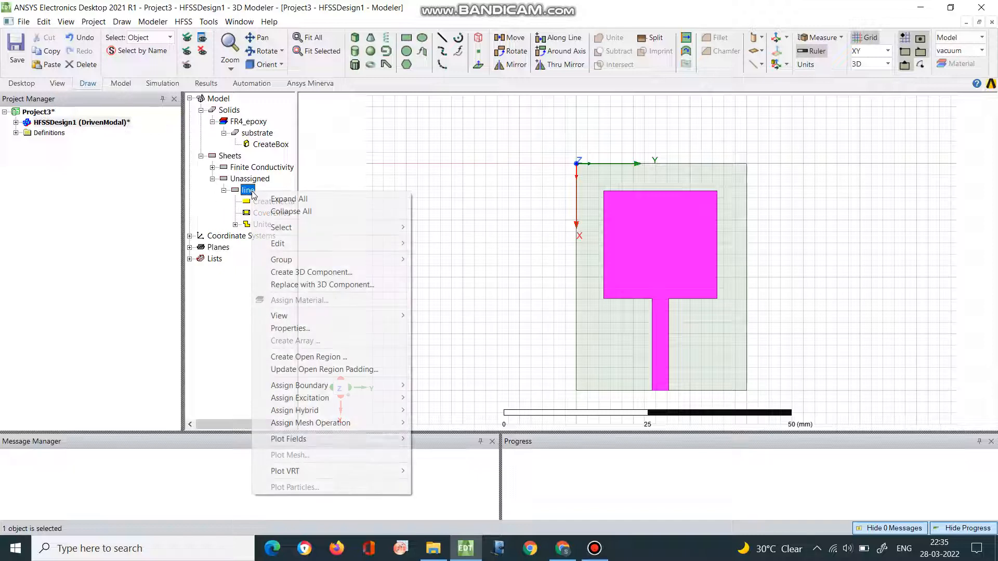
mouse_move(305, 389)
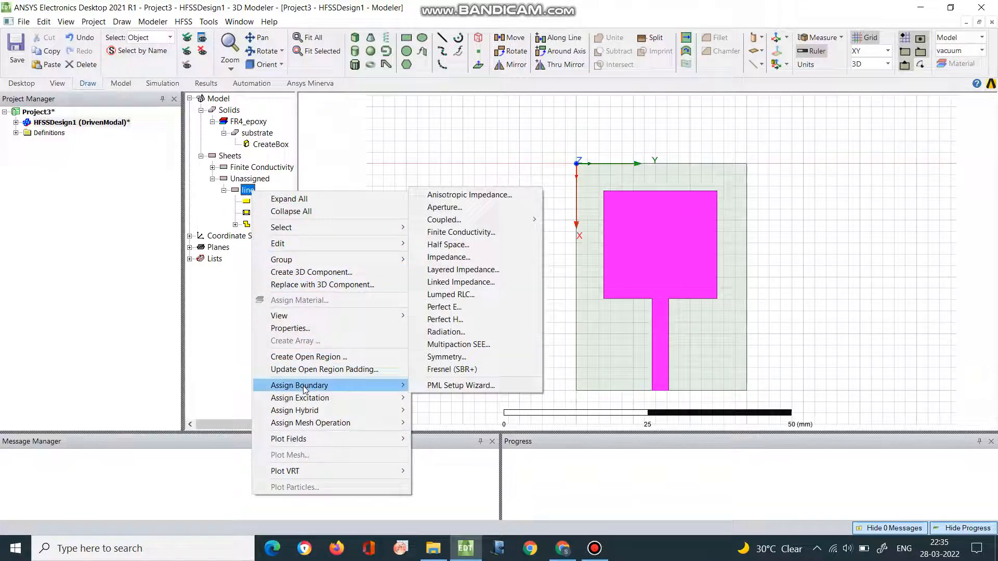
click(471, 239)
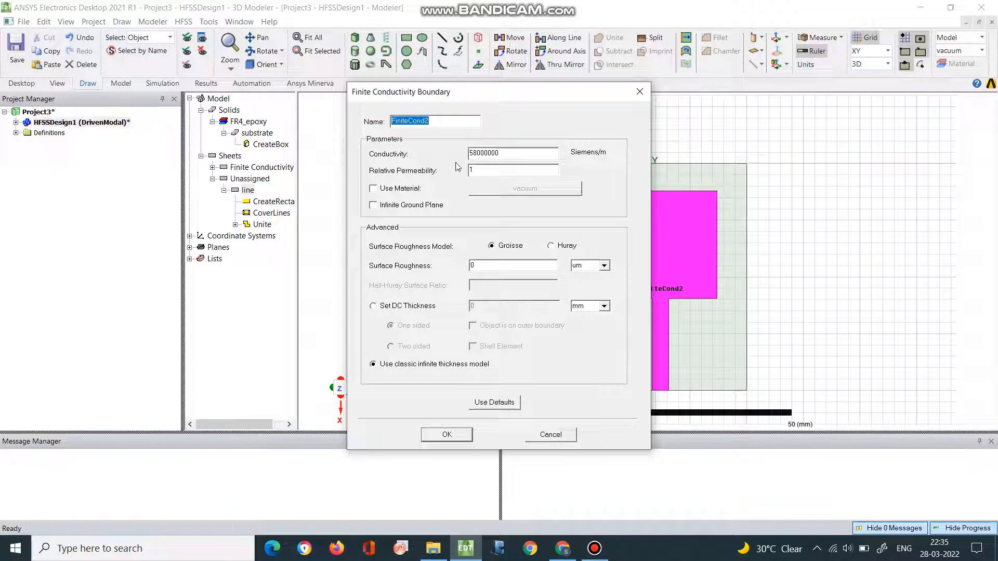
click(457, 437)
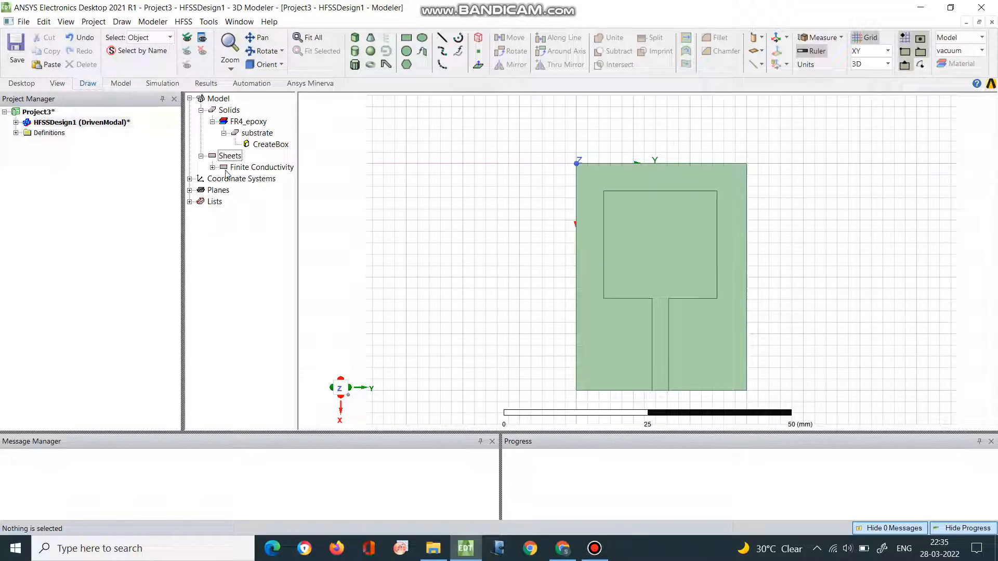
click(16, 123)
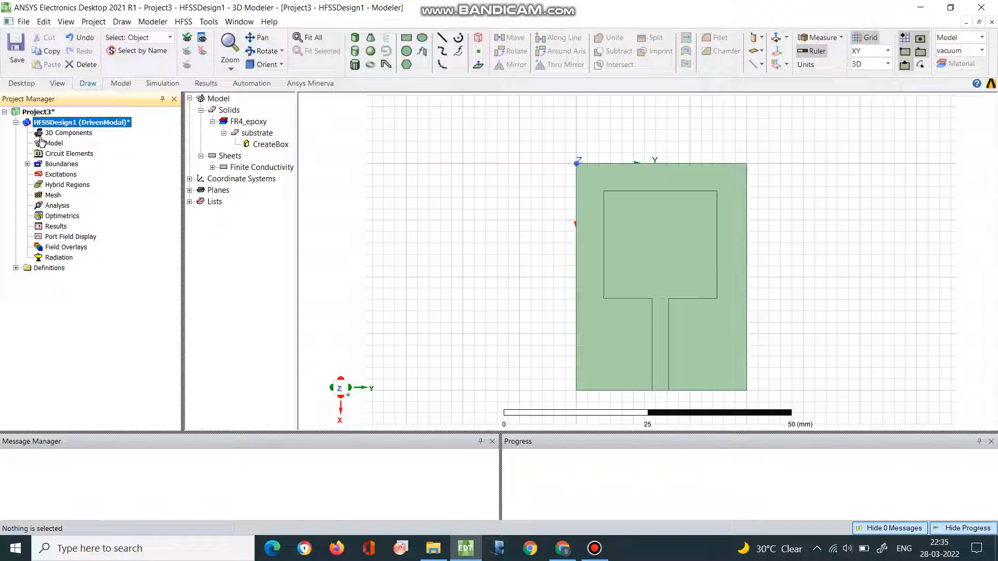
click(28, 165)
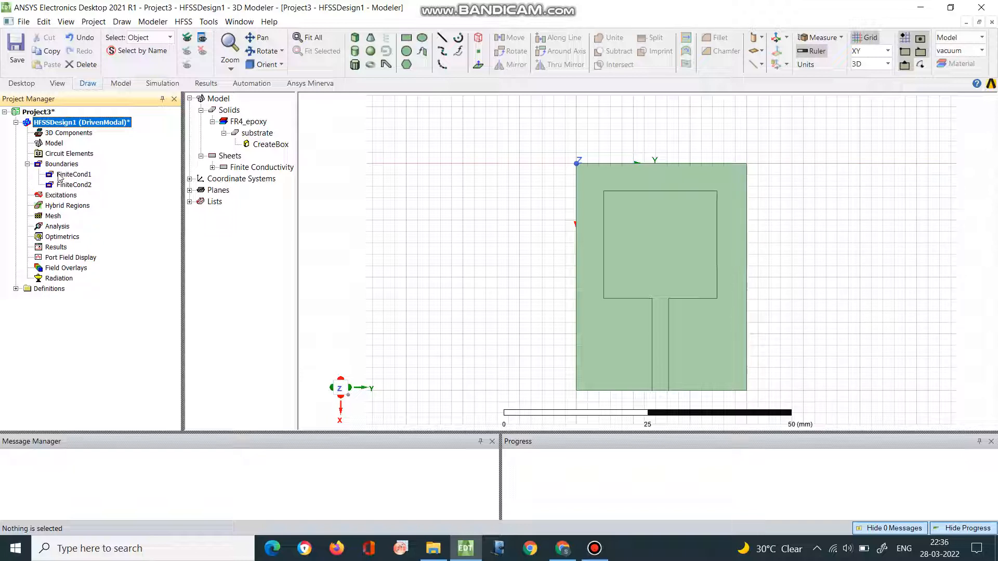
click(28, 164)
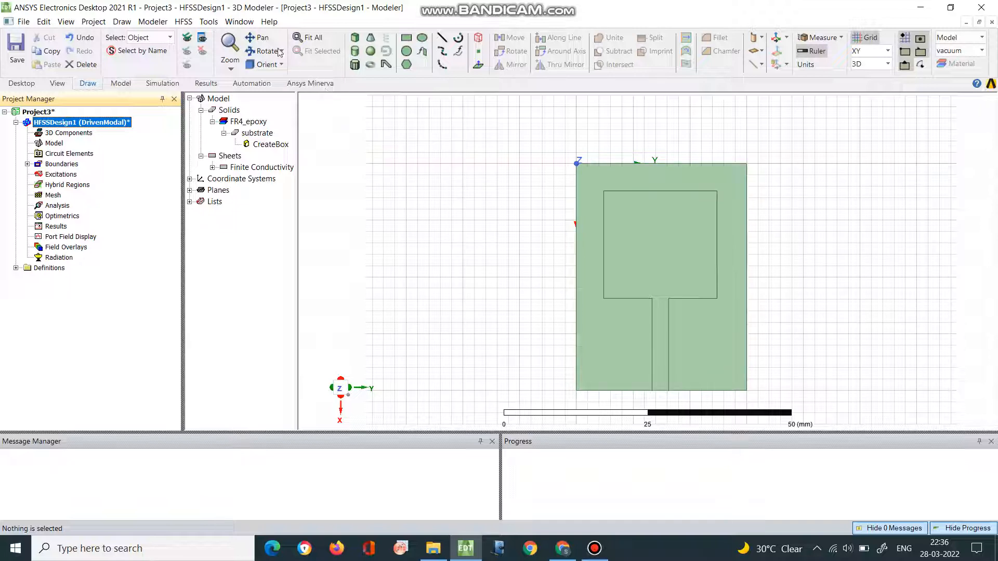
- Try to draw a rectangle in the XY plane between the feed line's two end corners, (40, 13.3, 1.6) and (40, 16.3, 1.6) mm
click(262, 52)
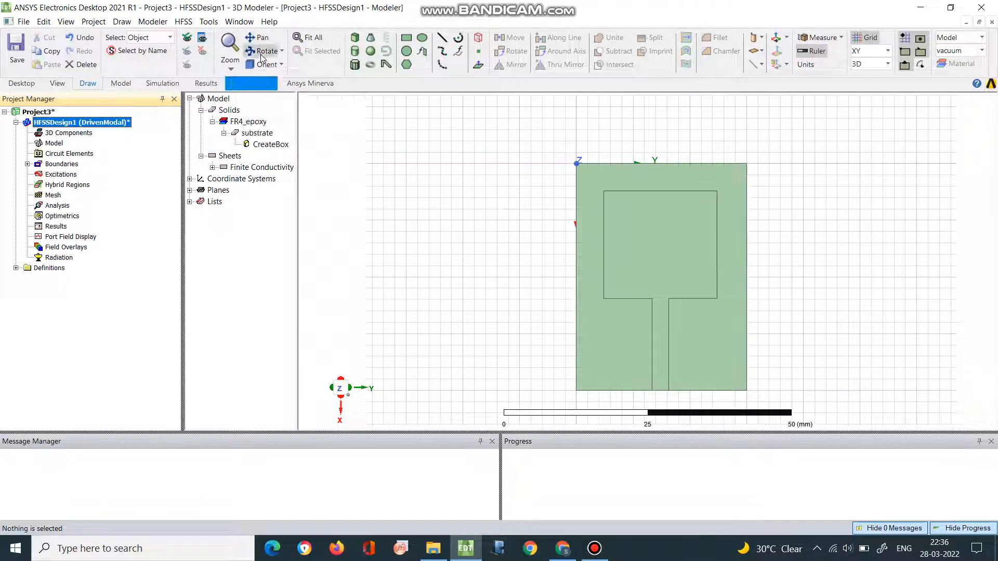
drag(657, 277, 643, 207)
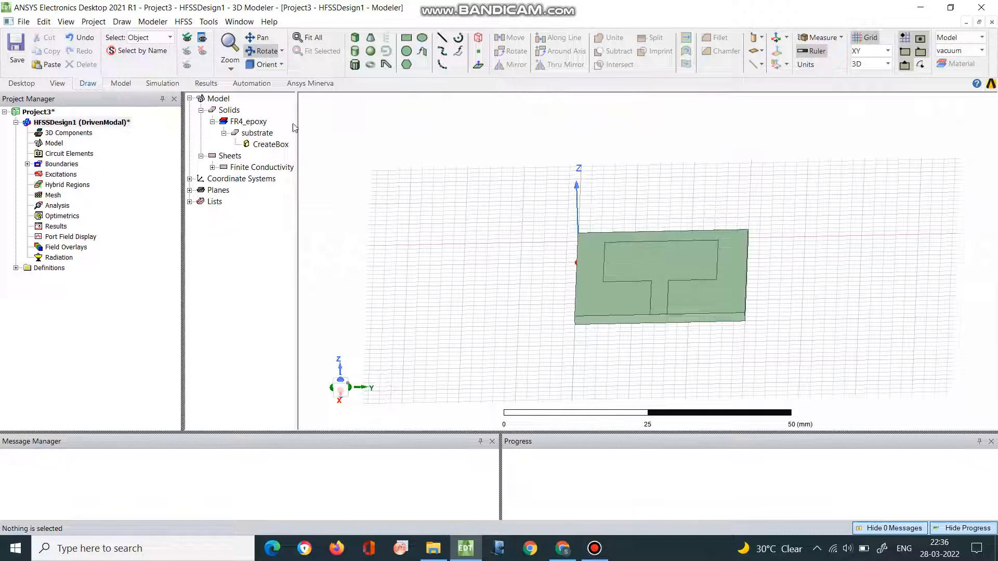
click(240, 68)
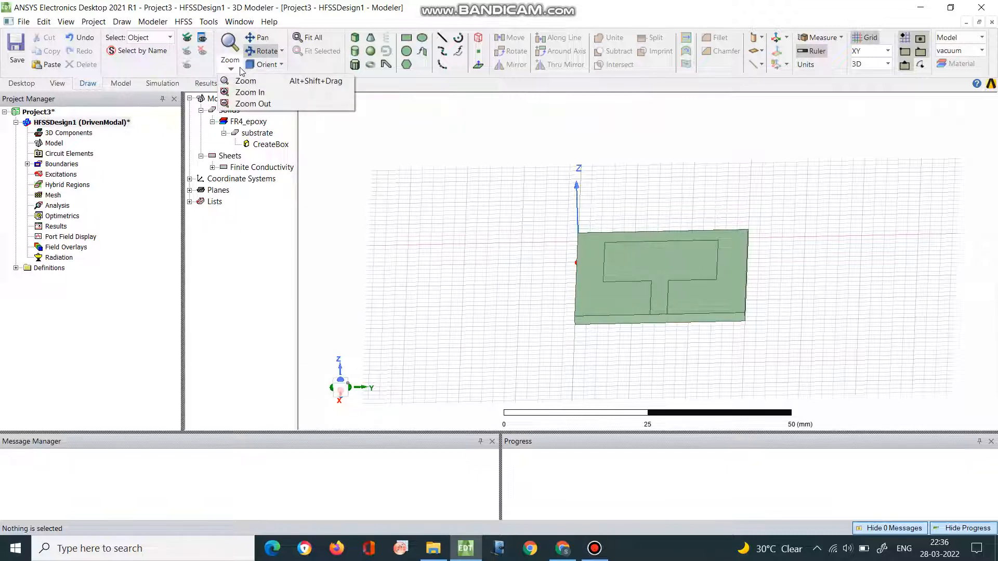
click(247, 95)
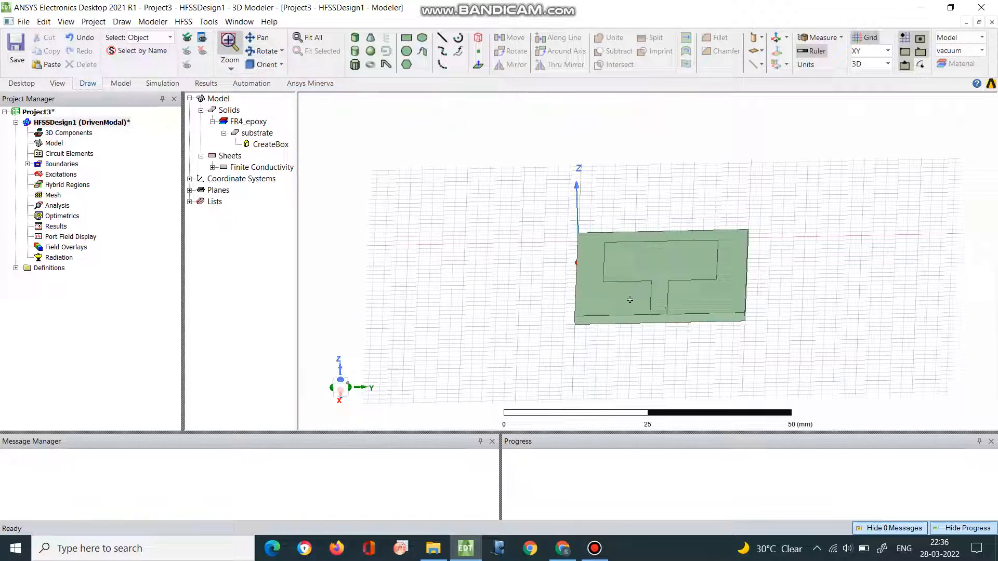
drag(627, 301, 687, 341)
scroll(670, 308, down, 5)
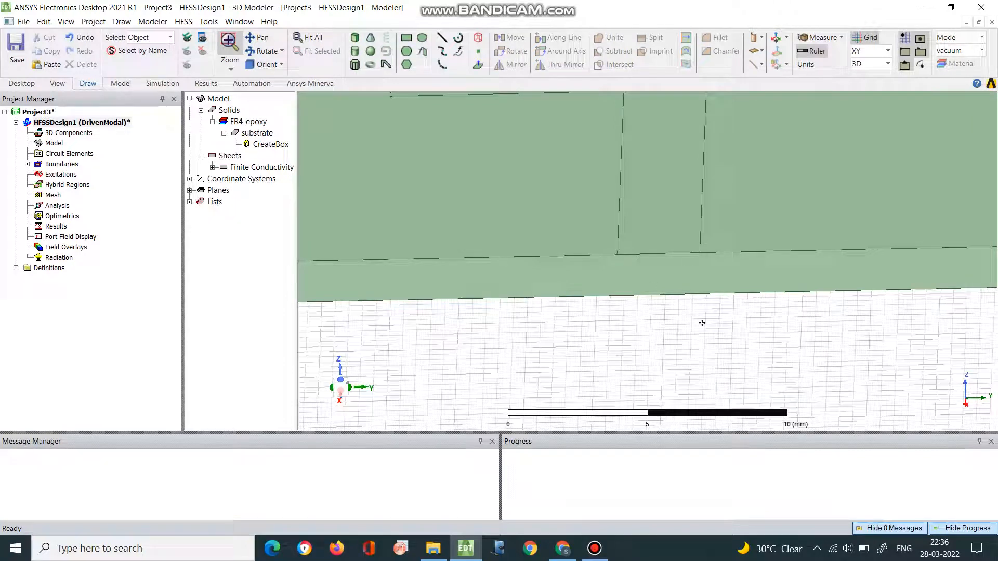
click(409, 40)
click(617, 256)
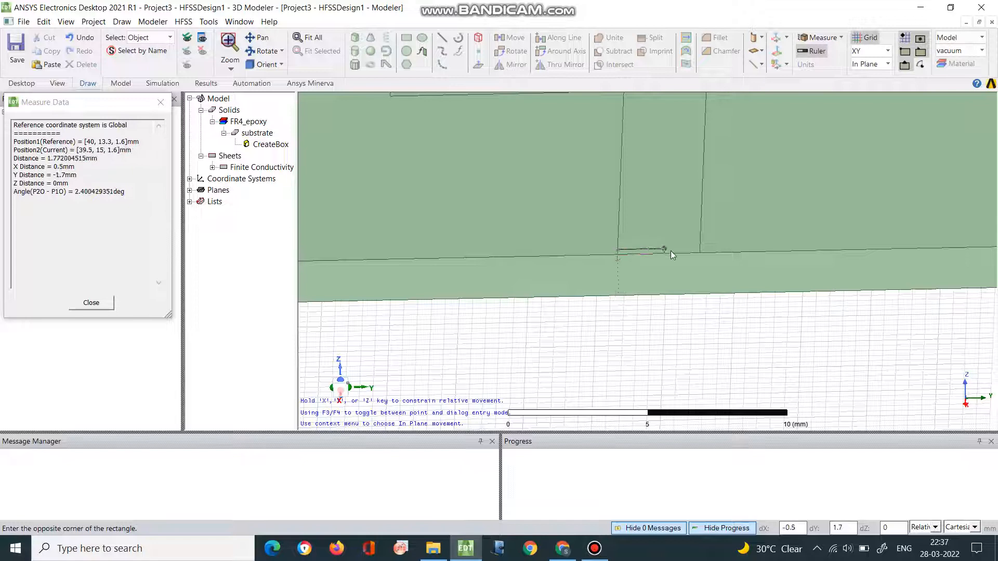
click(699, 254)
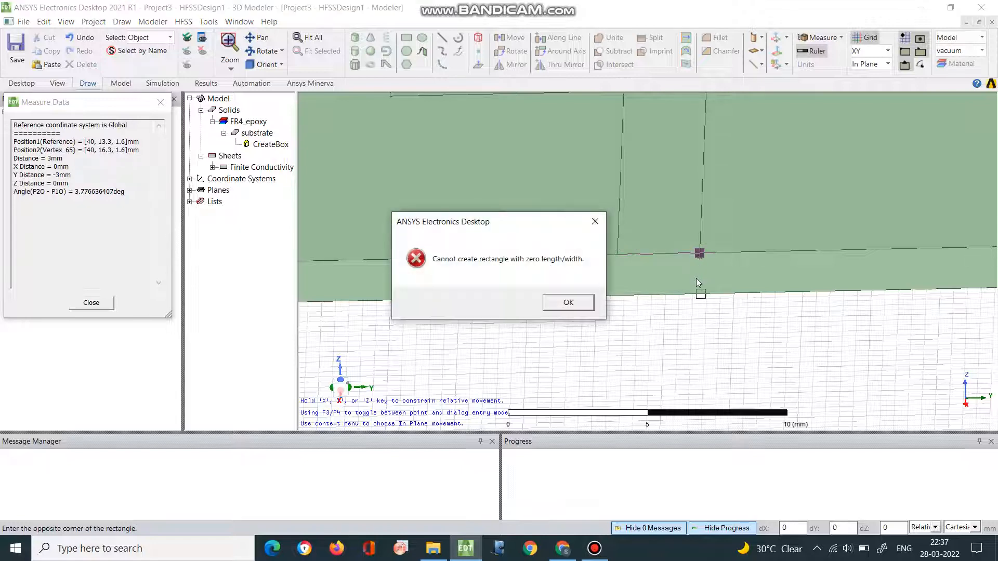
click(569, 303)
- Set the drawing plane to XZ
scroll(500, 243, down, 5)
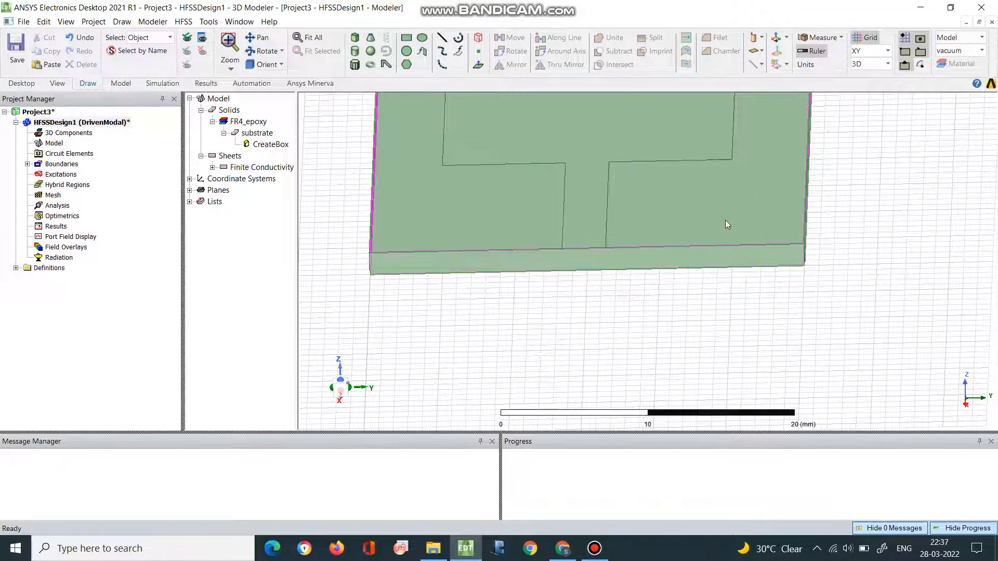
click(888, 51)
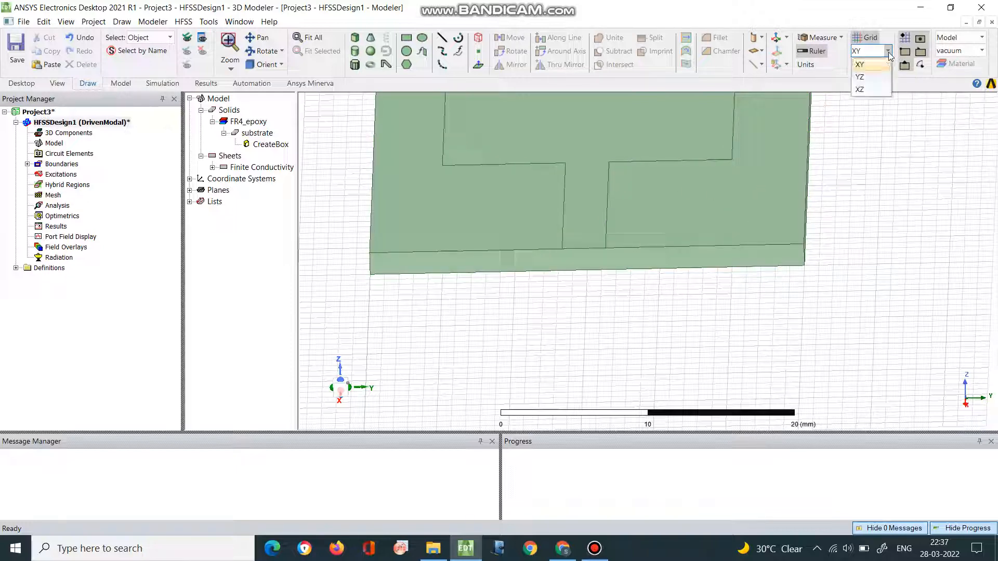
click(883, 93)
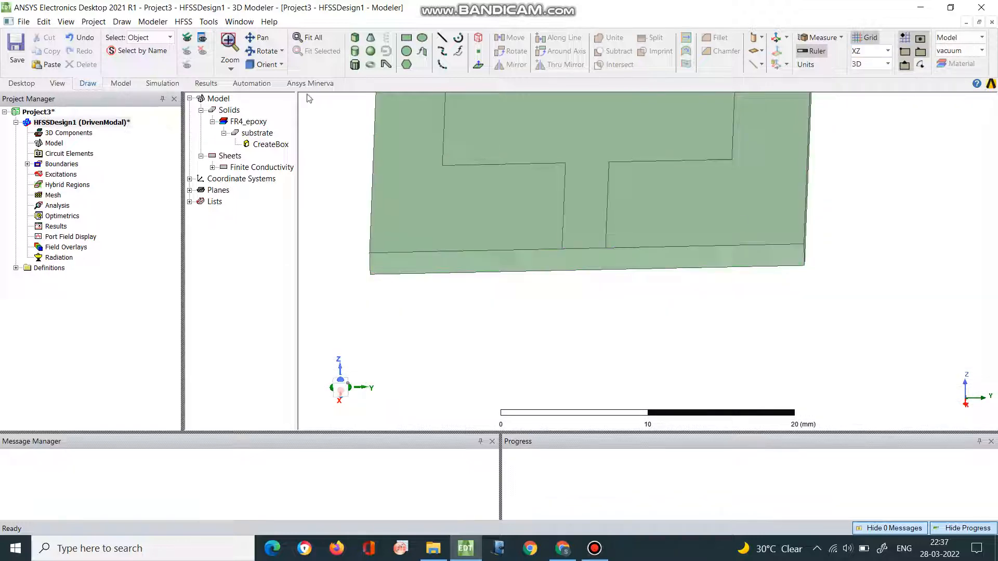
- Try to draw an XZ-plane rectangle on the substrate's end face, from the feed line corner (40, 13.3, 1.6) mm down to the substrate's lower edge
click(254, 52)
mouse_move(486, 255)
mouse_down()
mouse_move(491, 247)
mouse_move(491, 256)
mouse_up()
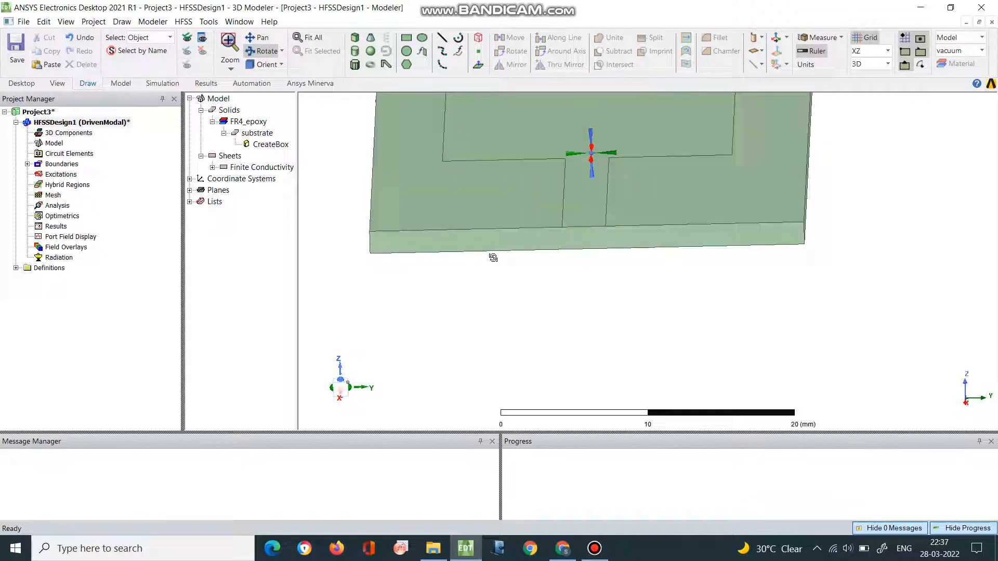
click(406, 39)
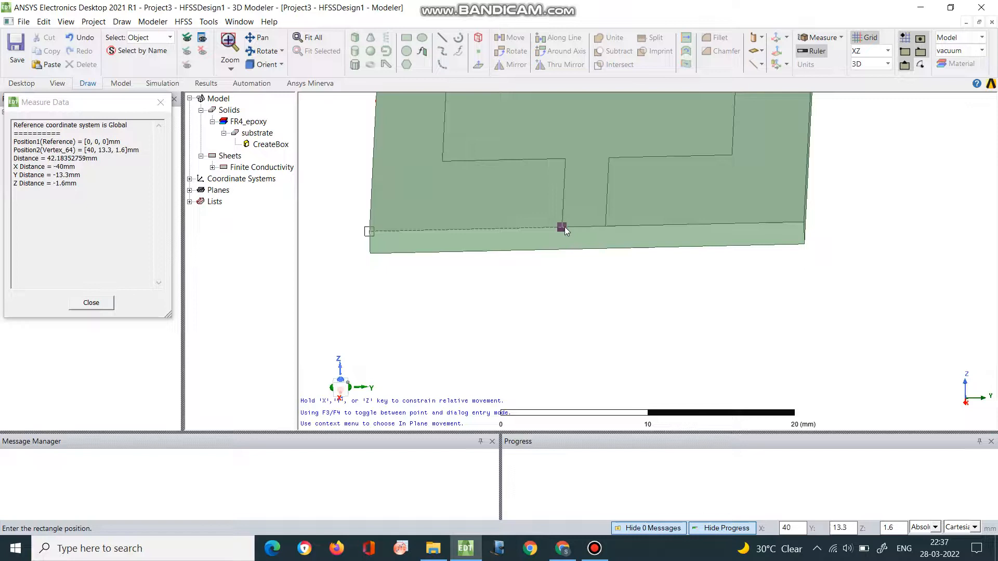
click(562, 228)
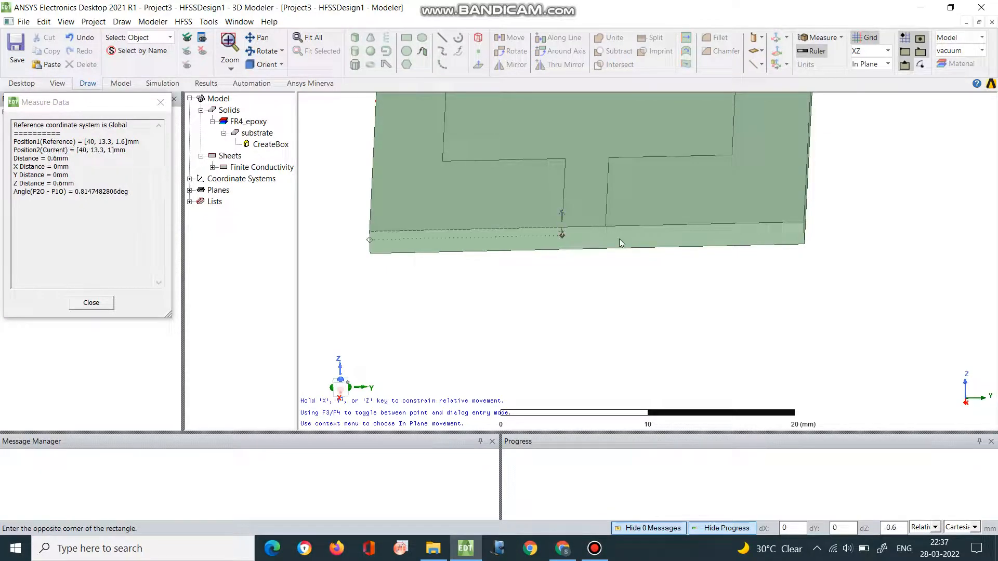
click(615, 251)
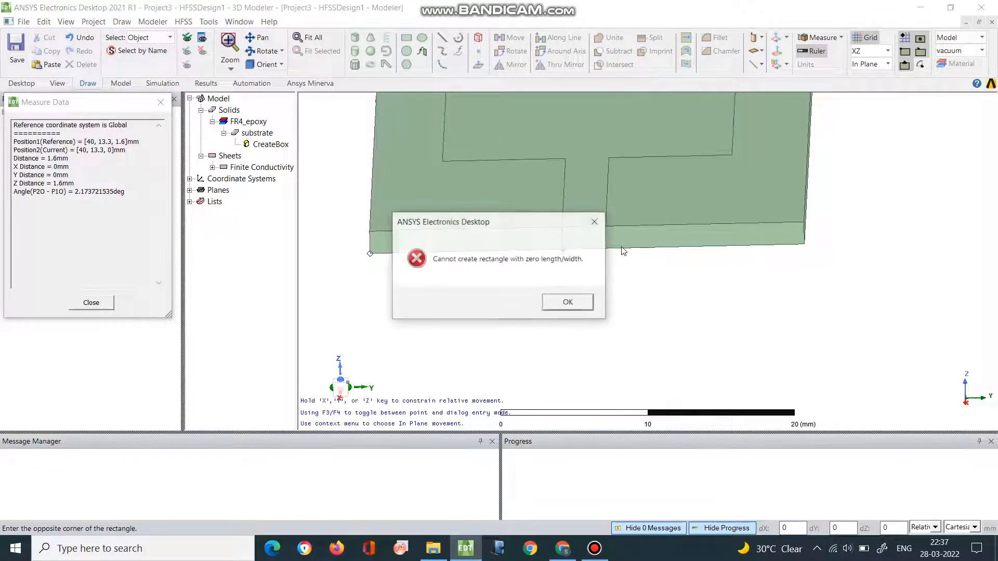
click(579, 303)
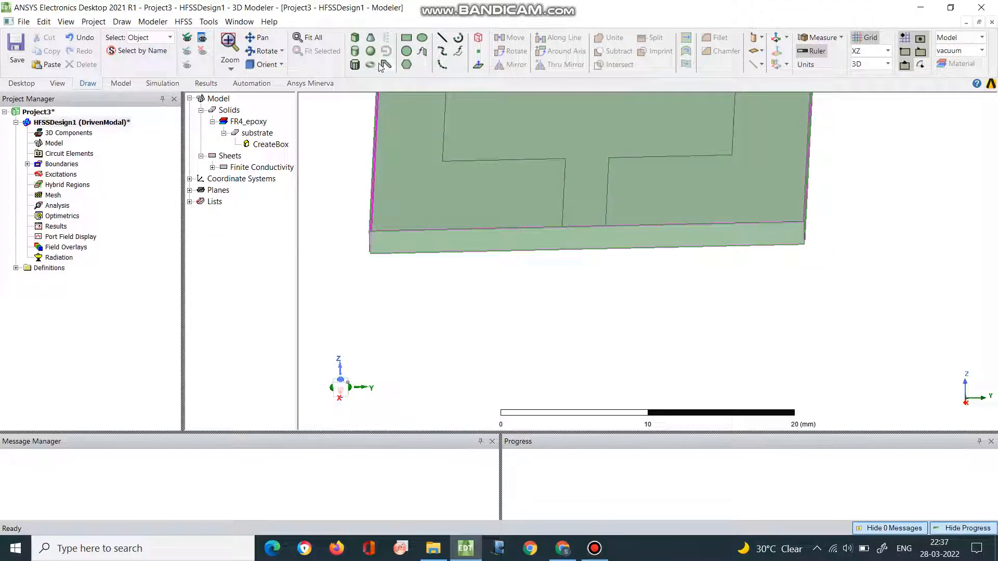
click(406, 38)
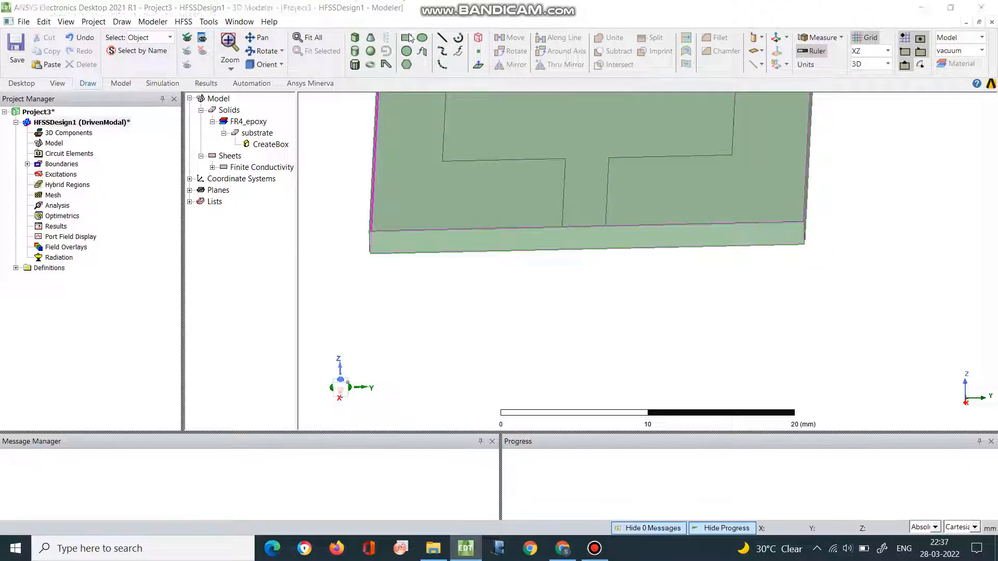
click(561, 229)
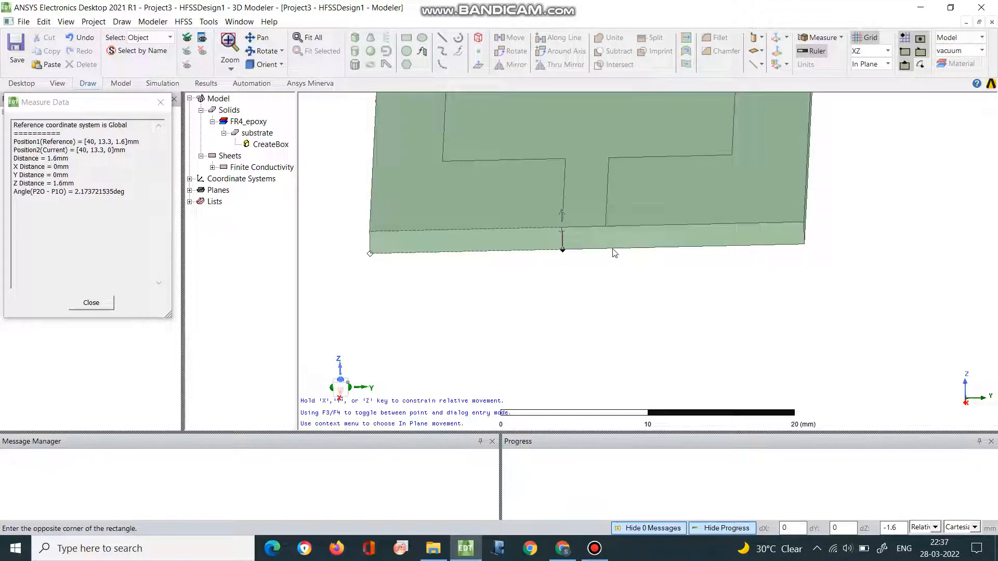
click(614, 253)
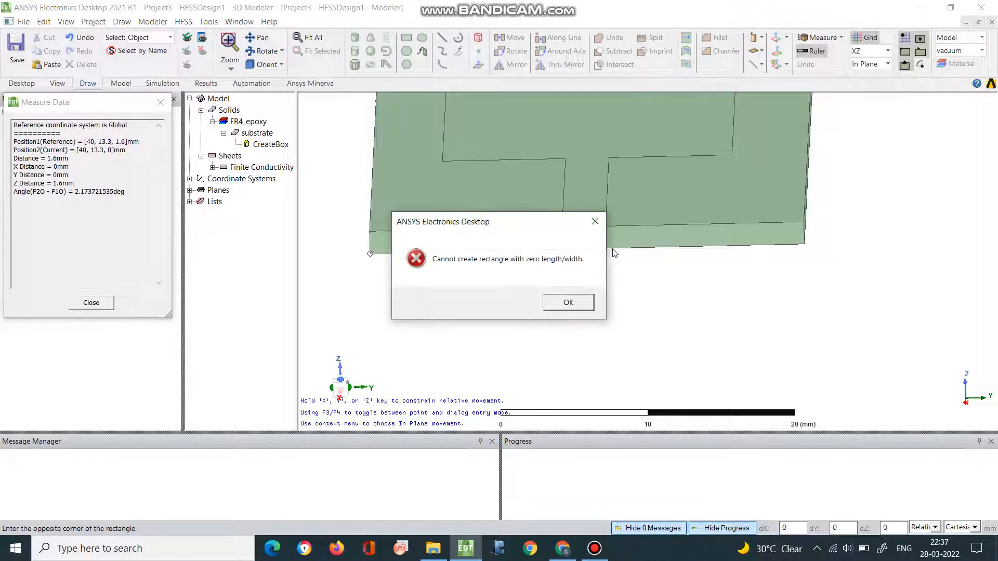
click(569, 304)
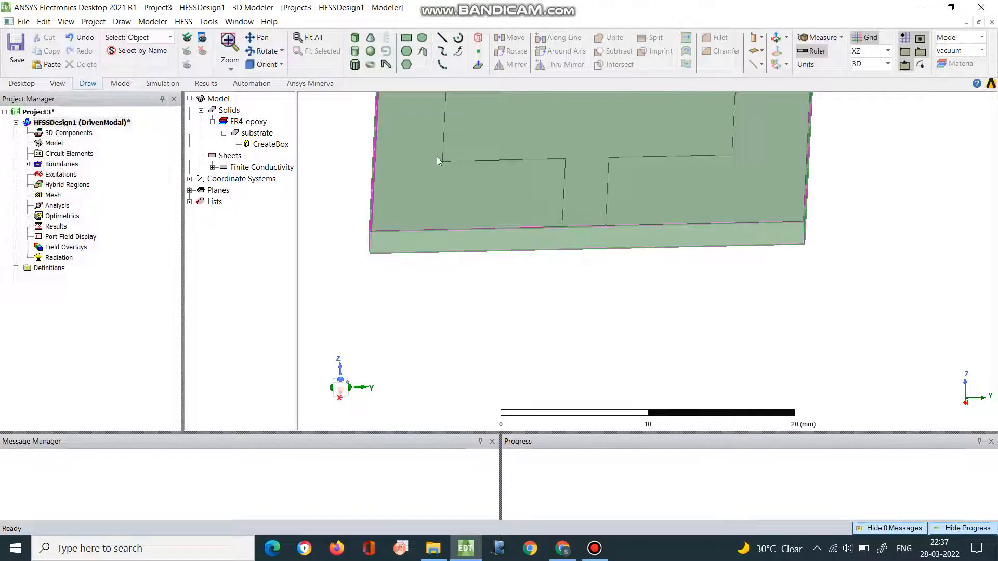
- Start another rectangle on the substrate's end face below the feed line
click(390, 290)
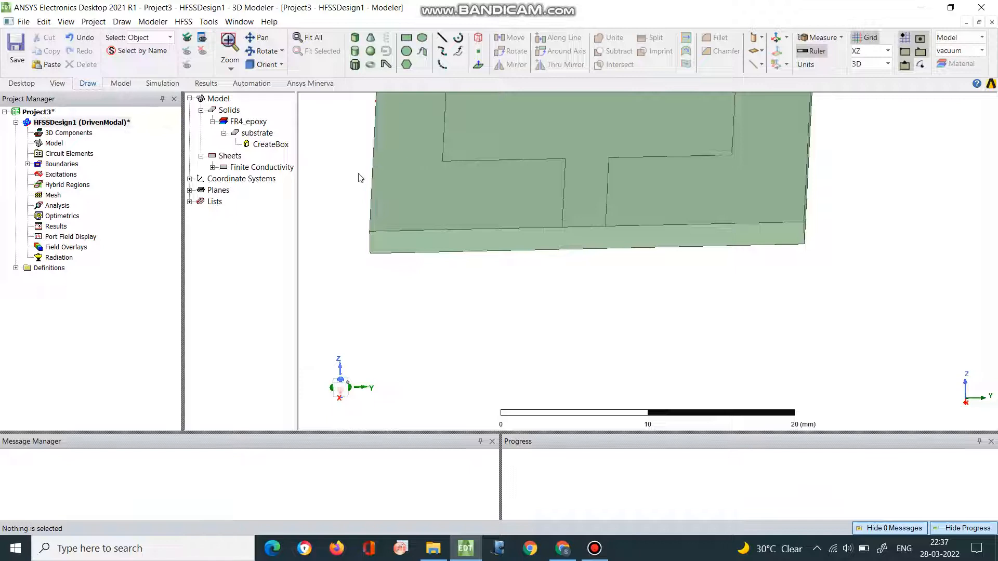
click(264, 50)
drag(484, 250, 503, 241)
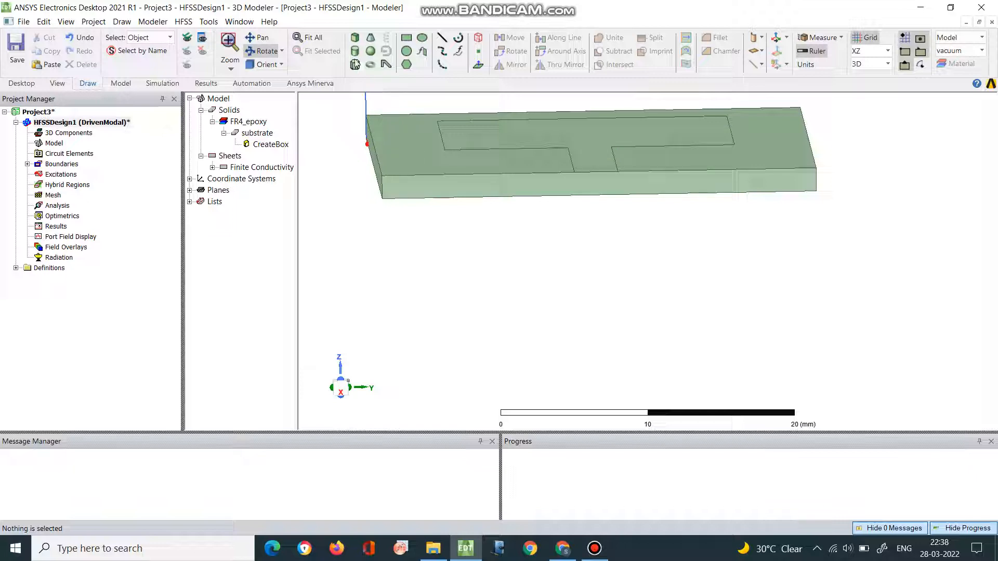
click(405, 38)
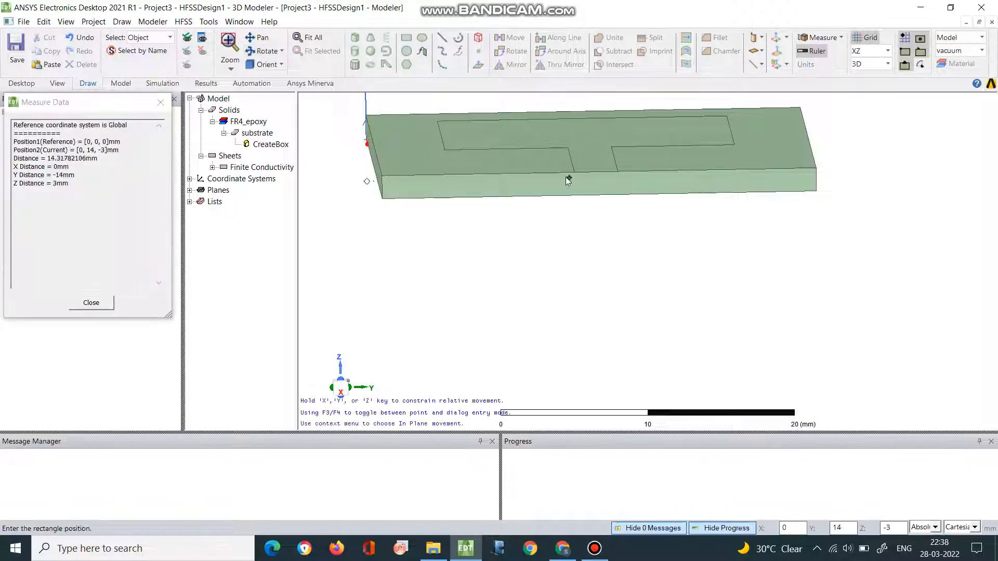